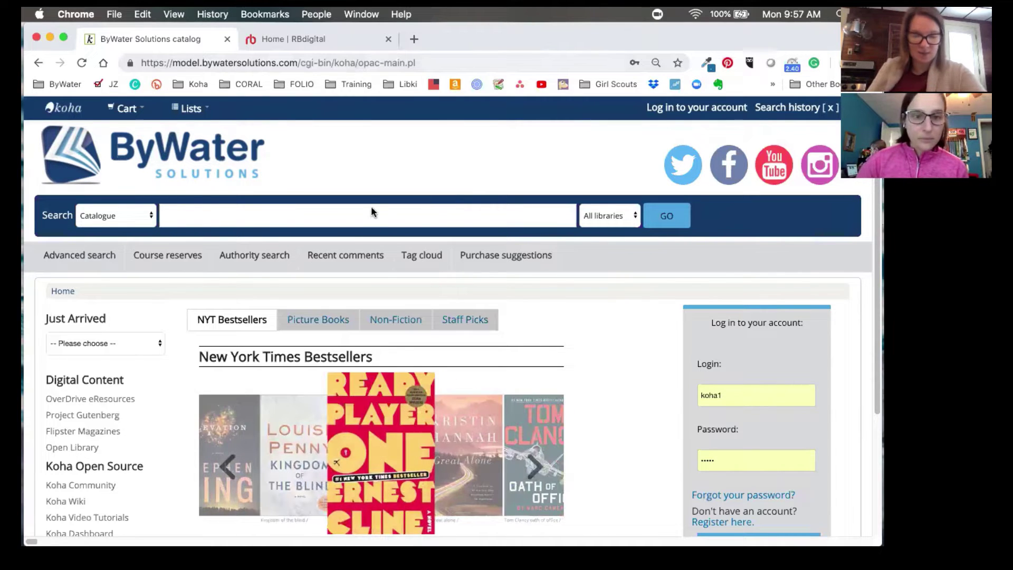
Log in to the patron's account in the Koha OPAC
left_click(370, 212)
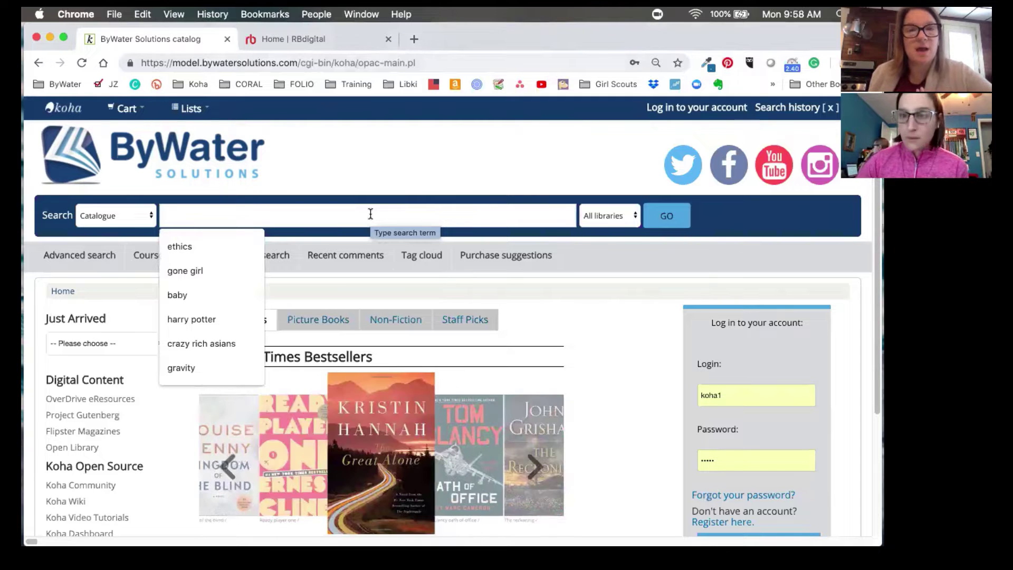
left_click(446, 167)
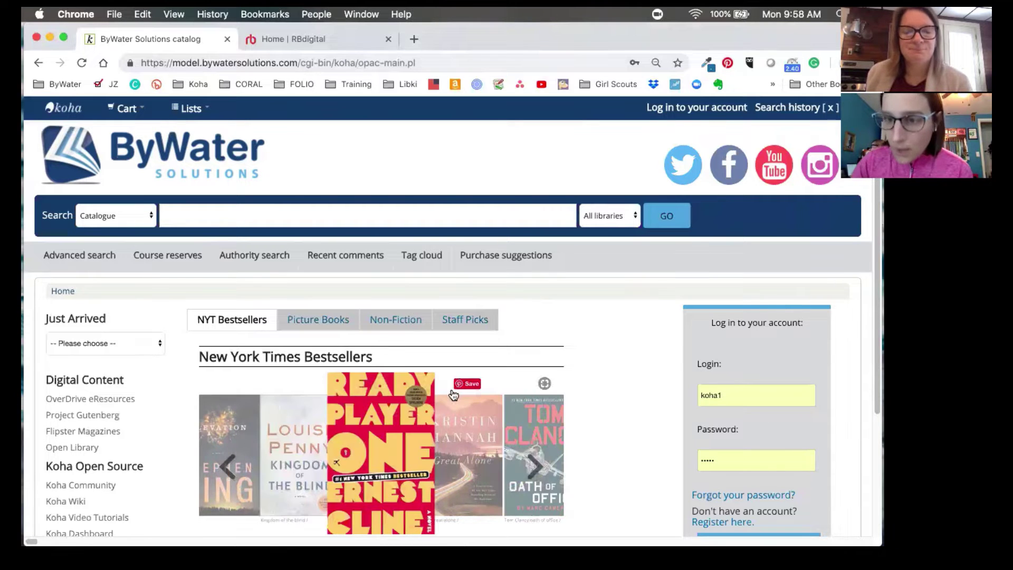
scroll(670, 394, "down", 2)
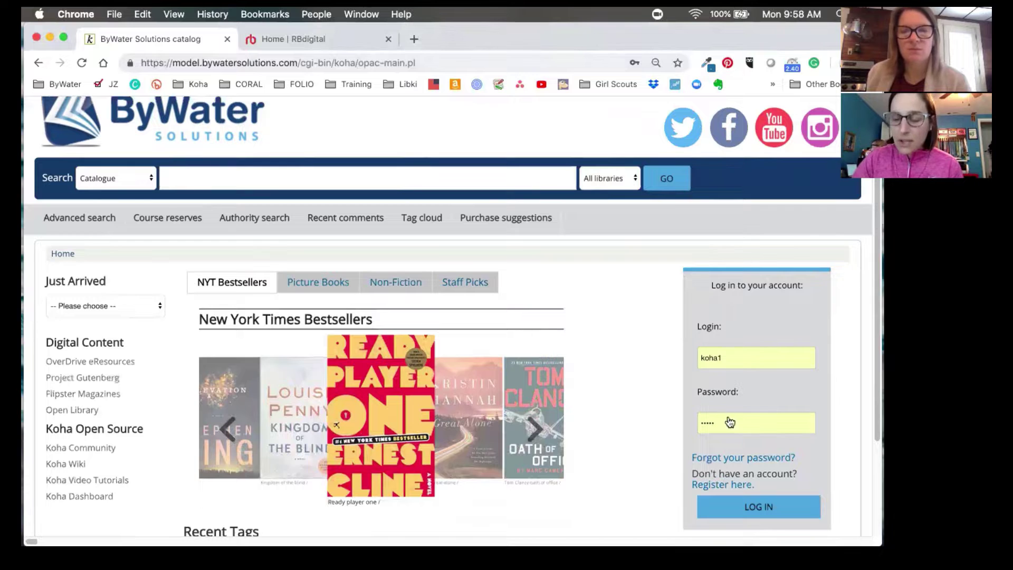
left_click(759, 511)
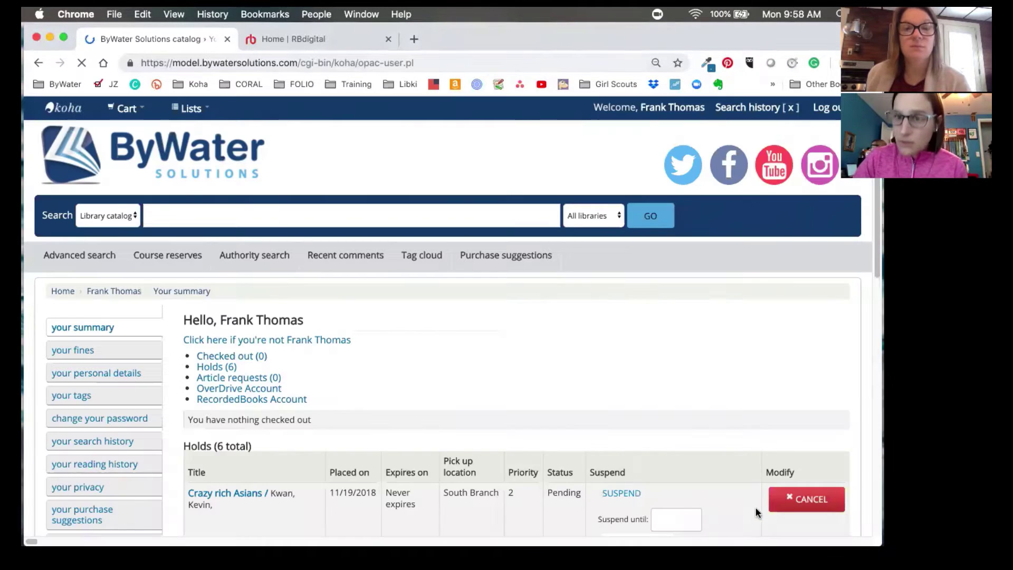
Show the RecordedBooks account: Love Me Tonight checked out until 12/30/2018, and no holds
left_click(278, 210)
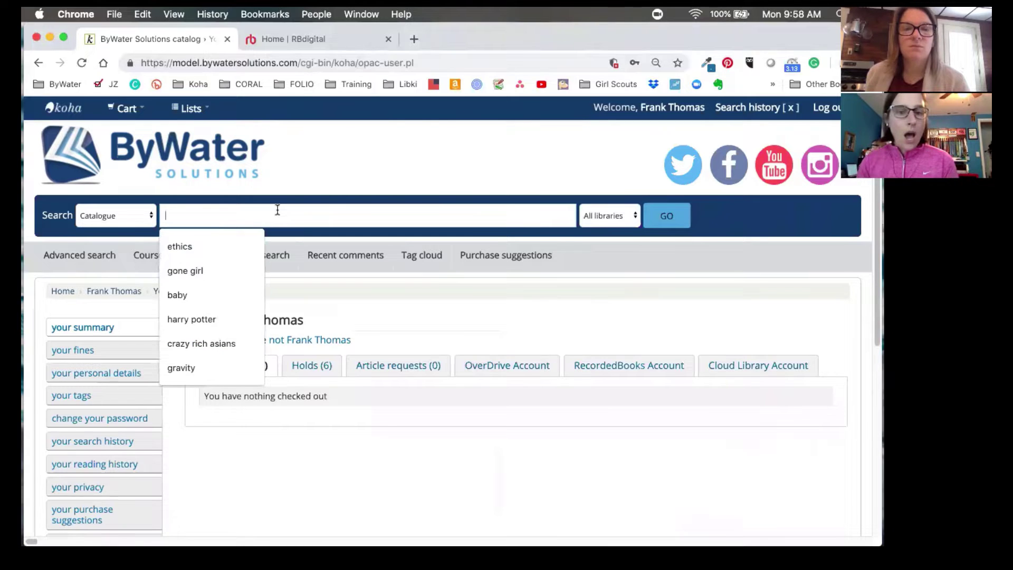
left_click(444, 272)
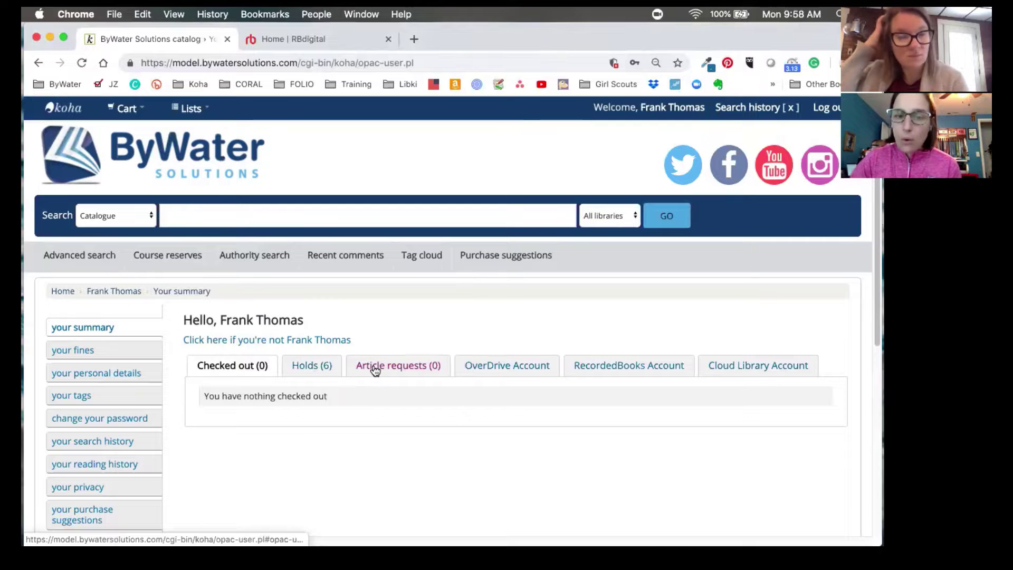
left_click(628, 372)
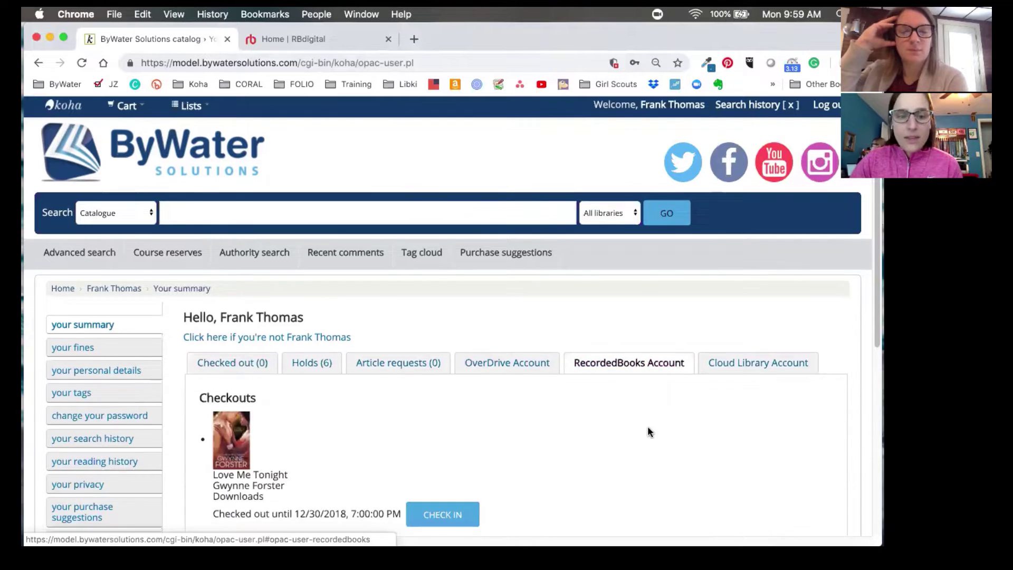
scroll(633, 431, "down", 5)
scroll(611, 432, "up", 2)
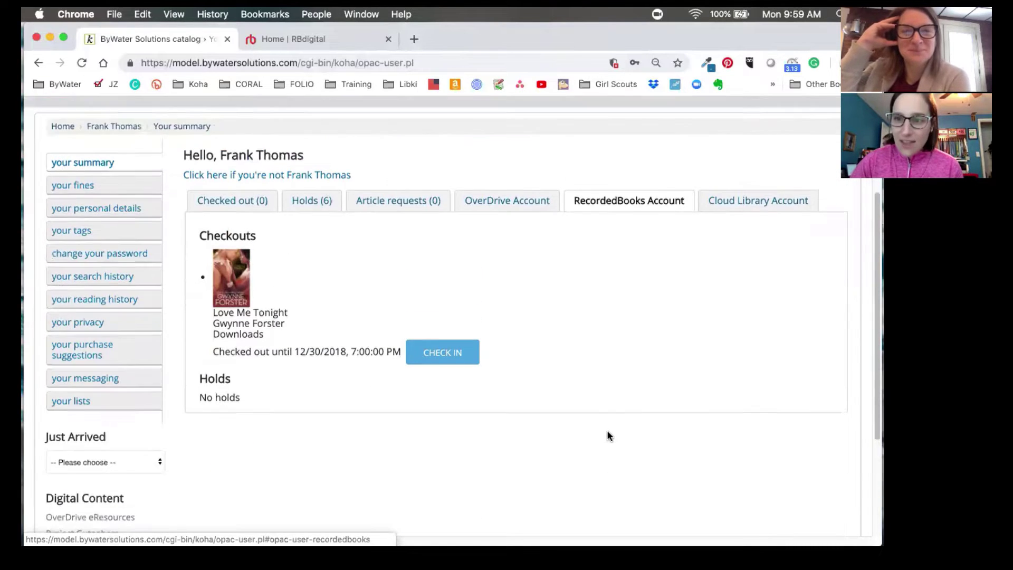
scroll(607, 432, "up", 2)
scroll(607, 432, "down", 1)
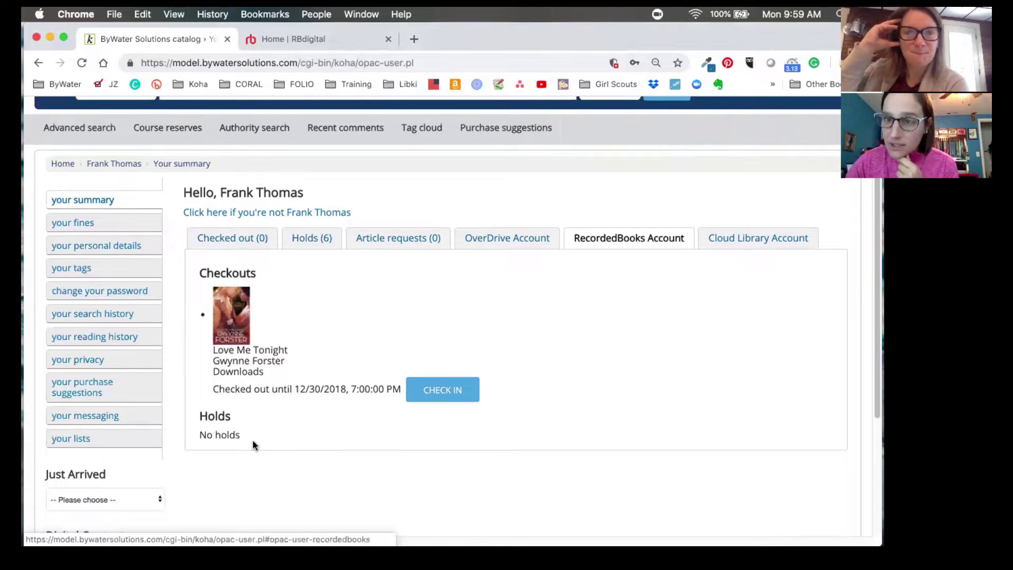
scroll(559, 397, "up", 3)
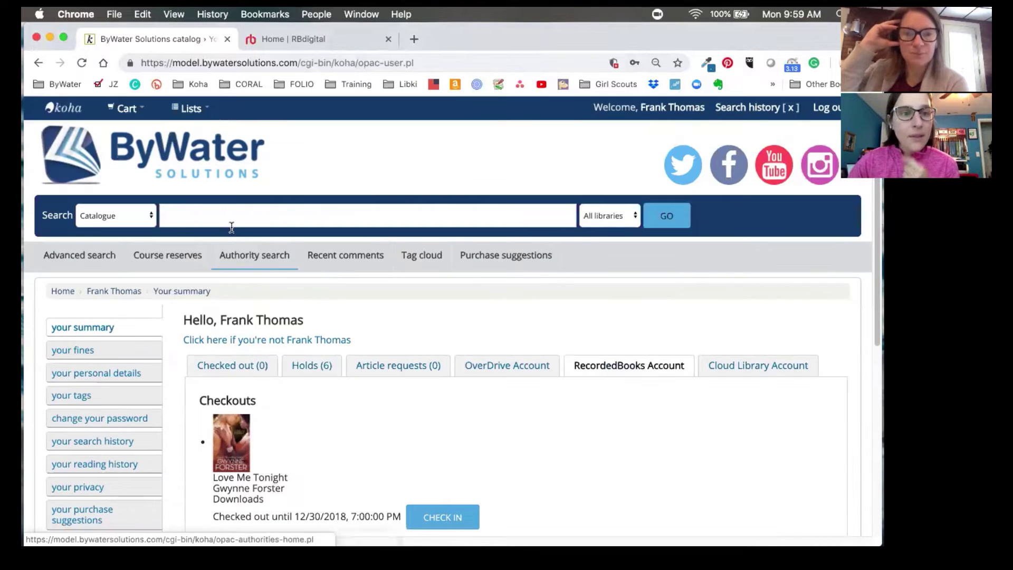
Search the catalogue for 'baby', giving 1307 results with 7 OverDrive and 8 RecordedBooks matches
left_click(217, 216)
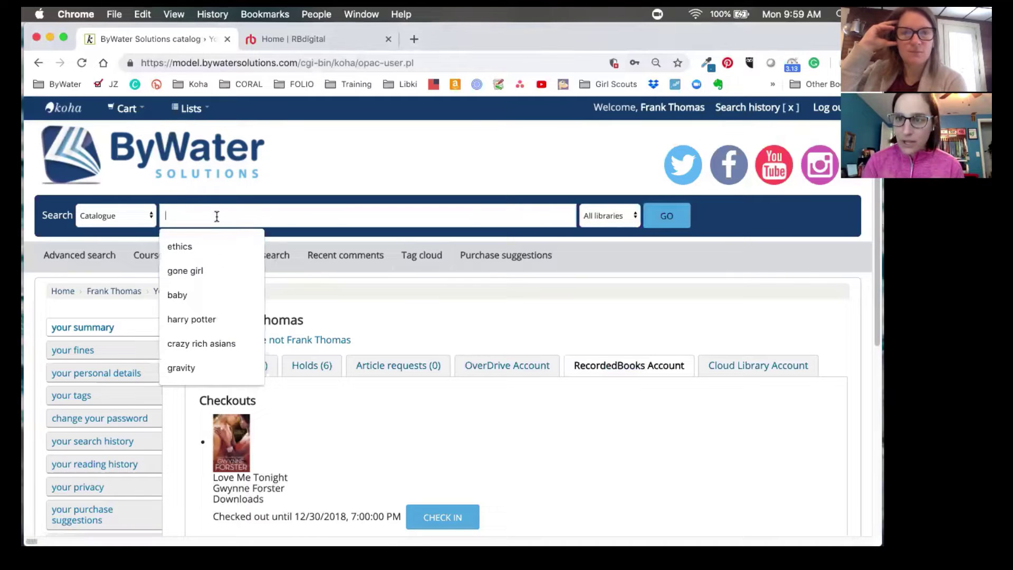
type("baby")
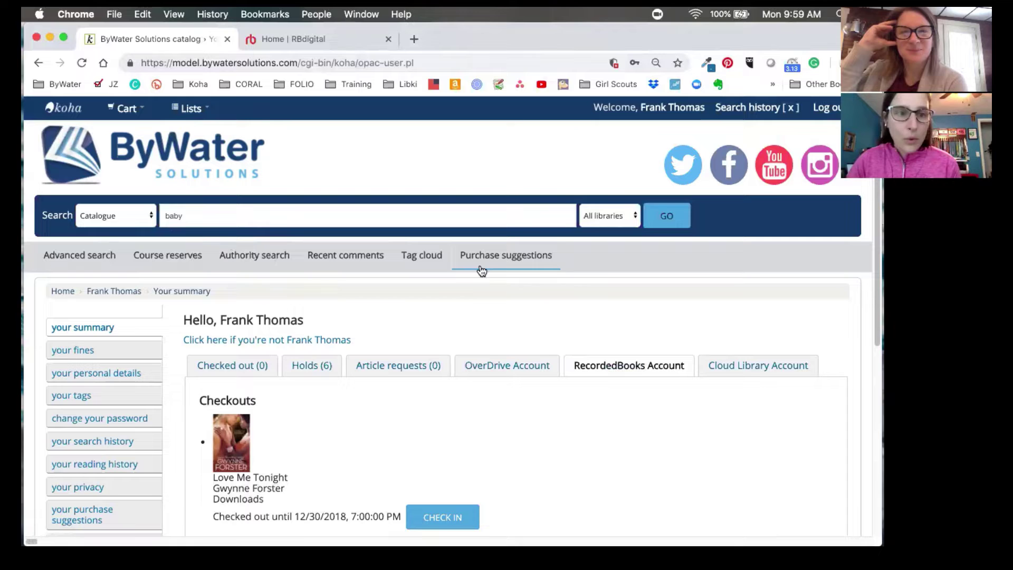
left_click(669, 216)
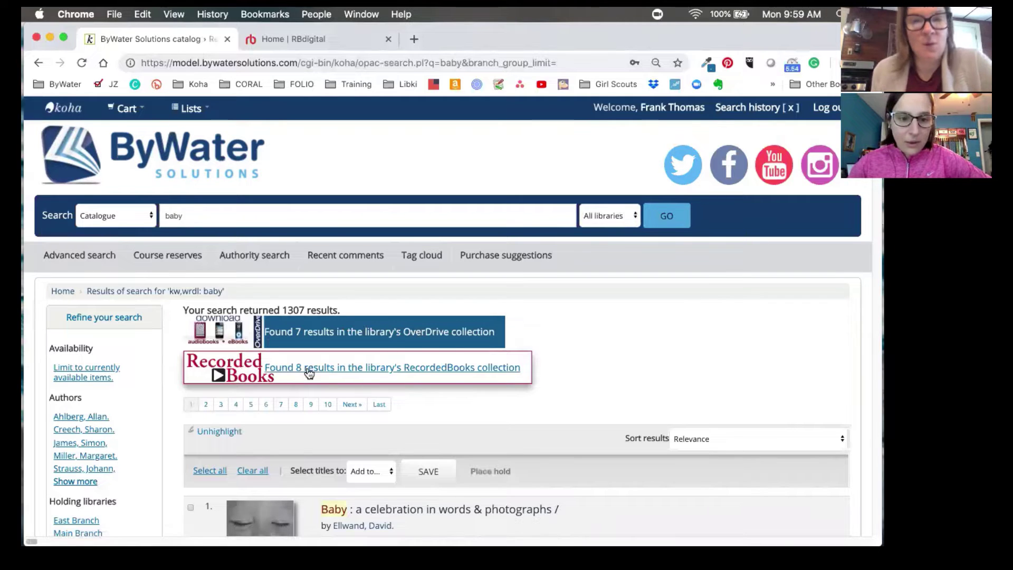
Browse the 8 RecordedBooks ebook results for 'baby'
left_click(373, 368)
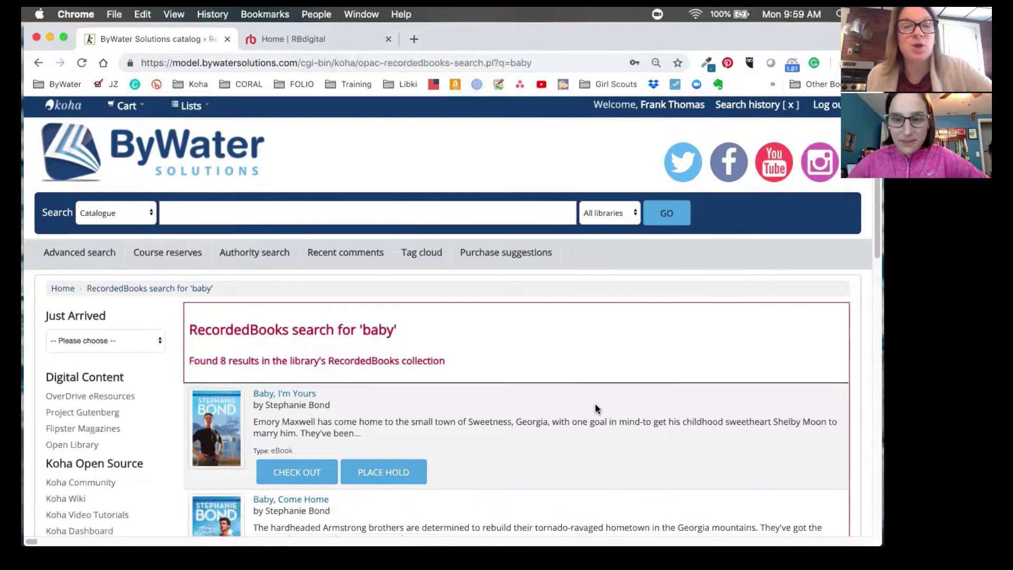
scroll(594, 403, "down", 3)
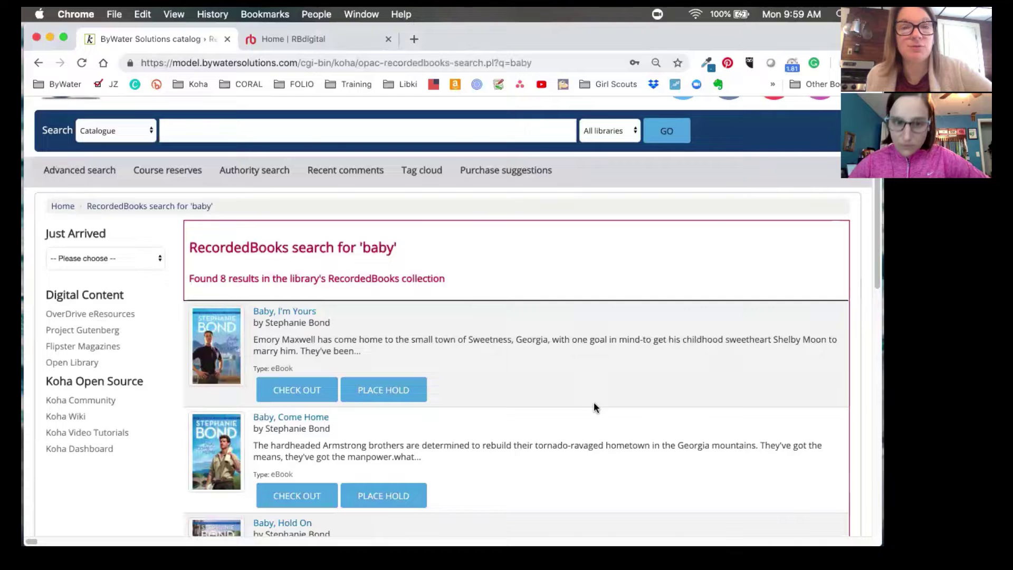
scroll(598, 401, "down", 1)
scroll(600, 399, "down", 3)
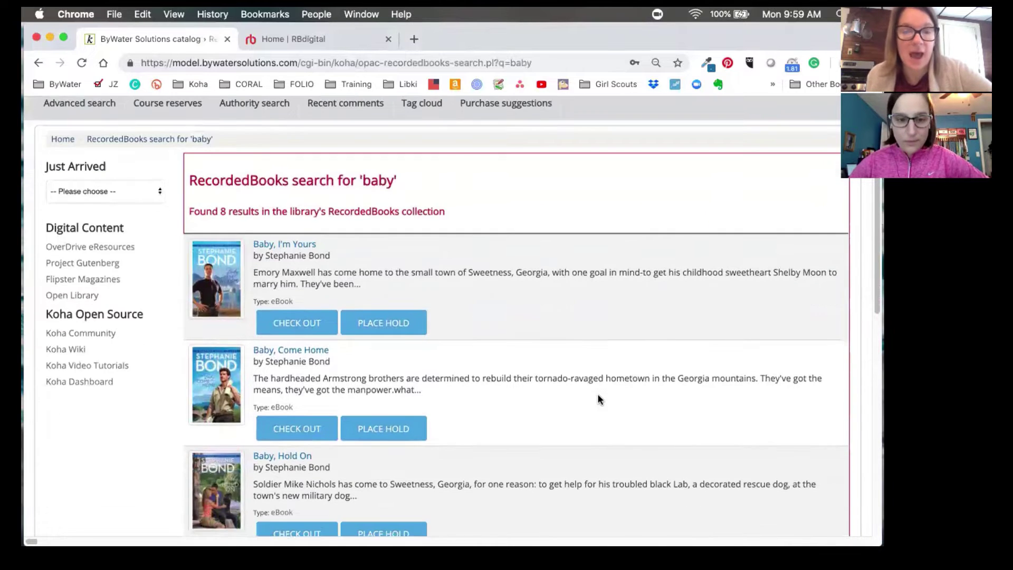
scroll(600, 399, "down", 1)
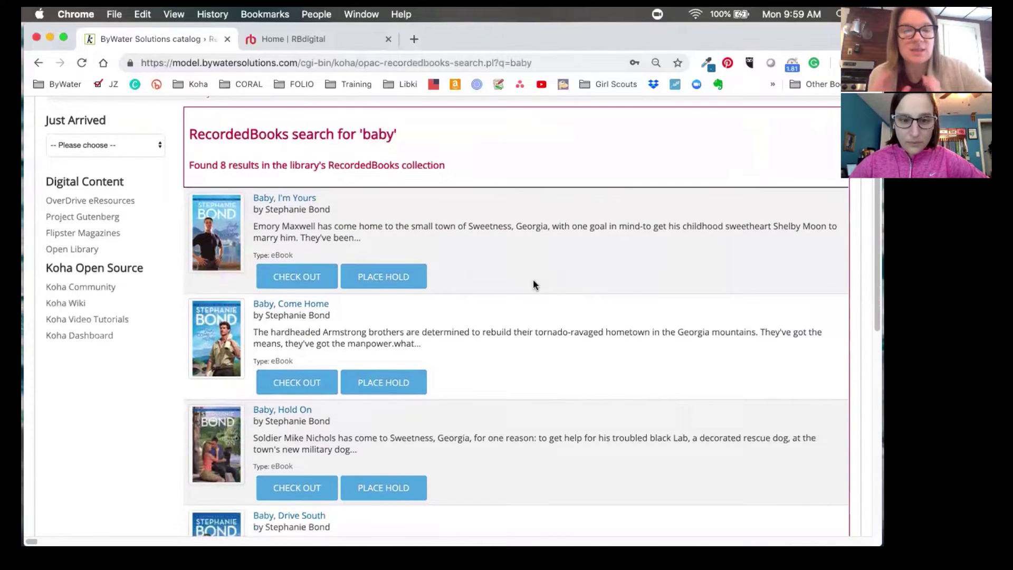
scroll(570, 406, "down", 8)
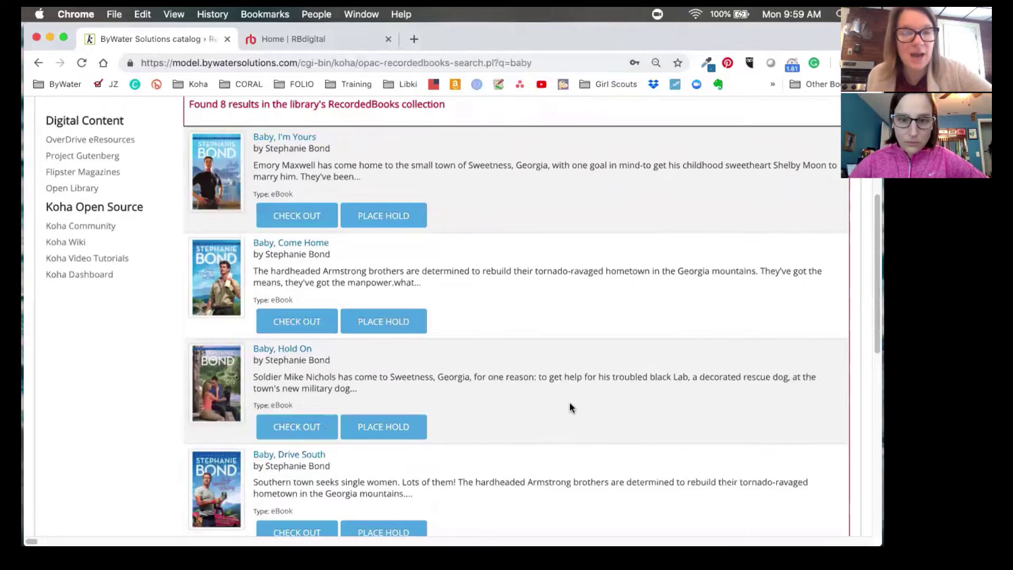
scroll(570, 405, "down", 9)
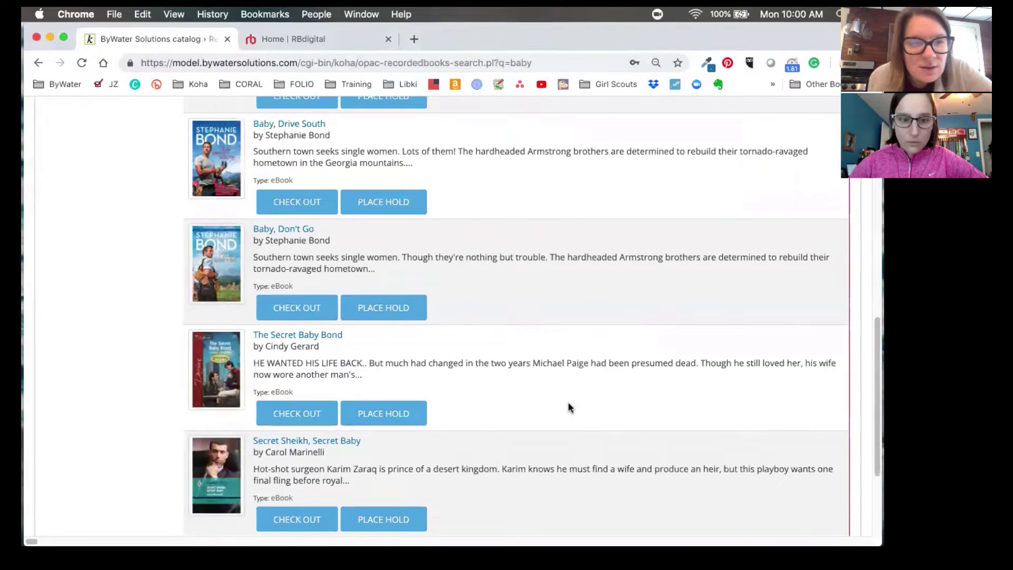
scroll(568, 402, "down", 3)
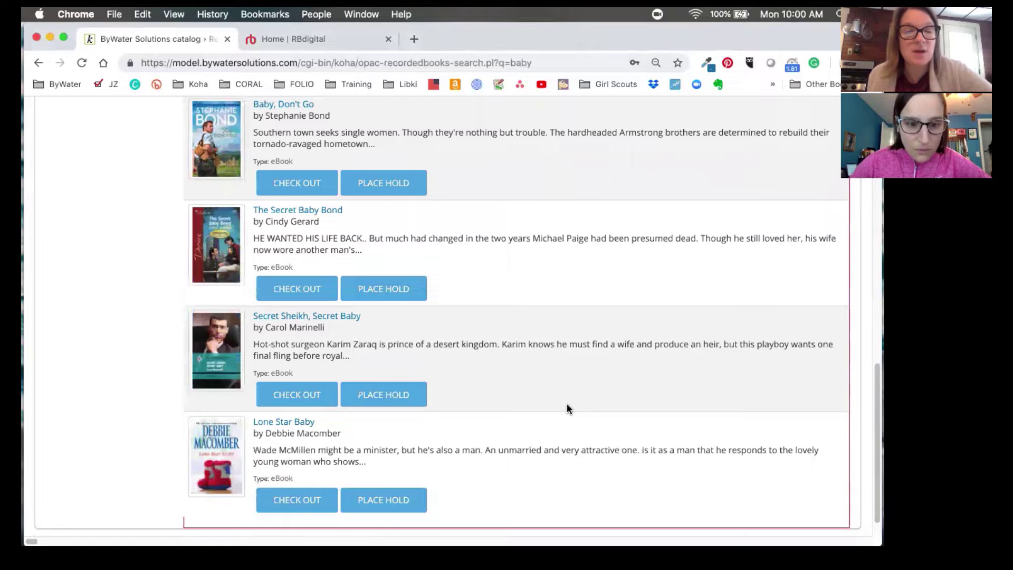
scroll(567, 407, "up", 1)
scroll(567, 403, "up", 6)
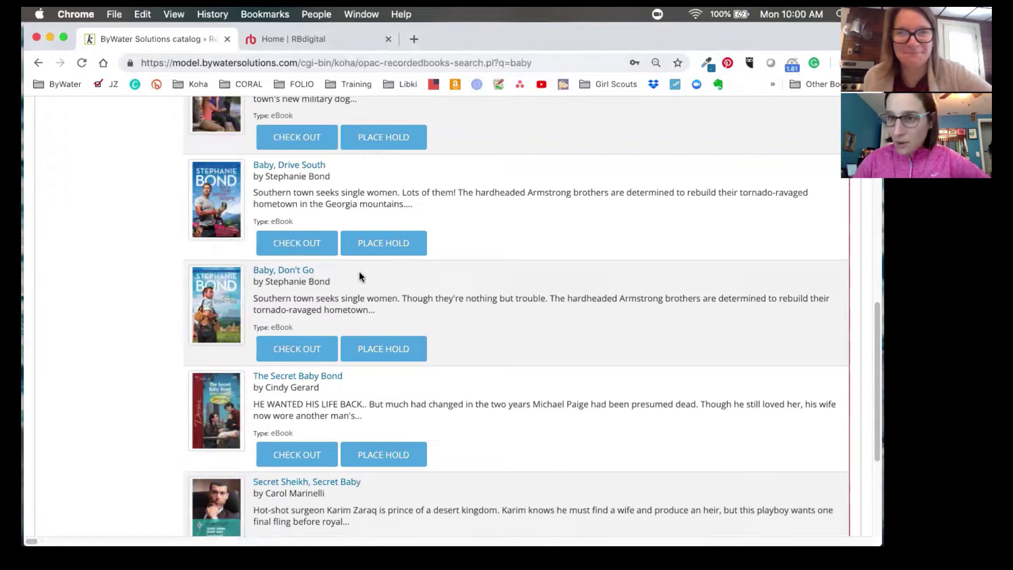
Place a hold on Baby, Don't Go and check that it now shows On hold
left_click(381, 349)
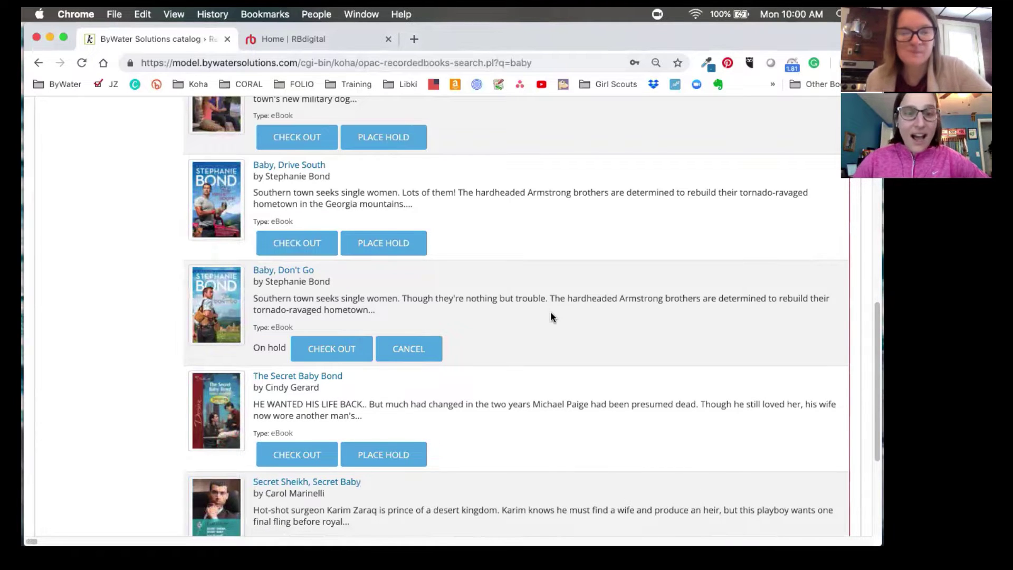
scroll(550, 311, "up", 1)
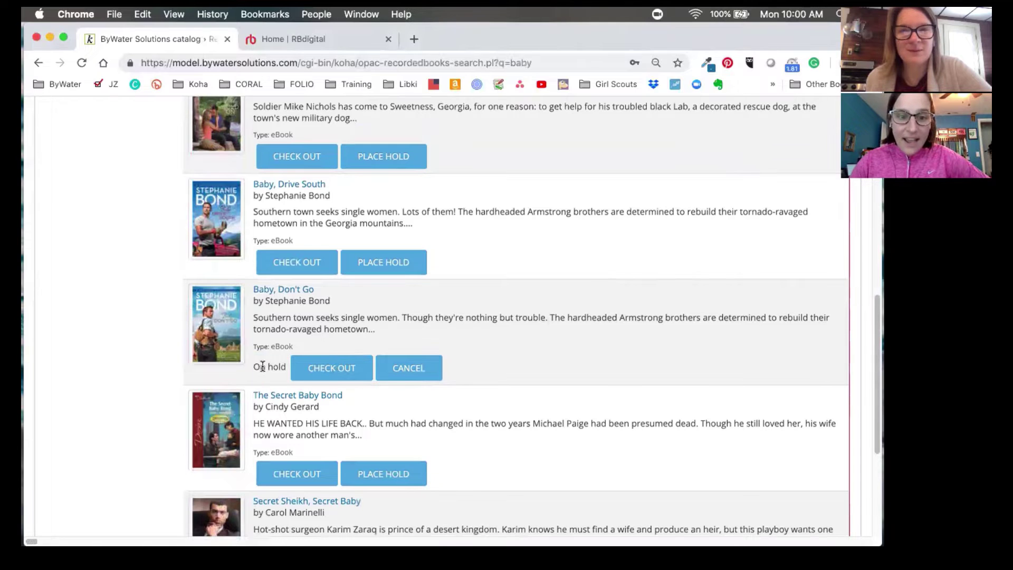
left_click_drag(253, 366, 289, 364)
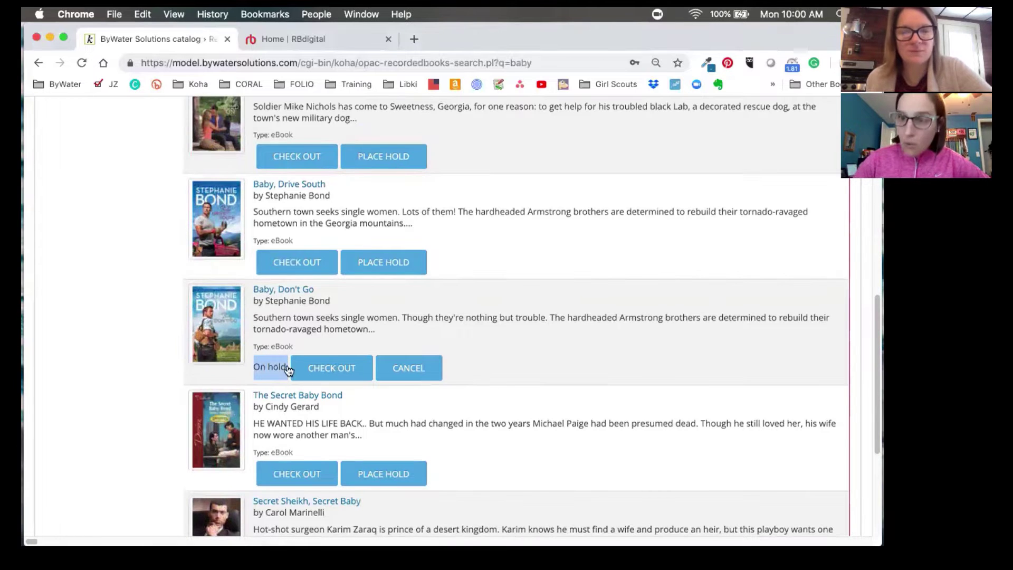
scroll(531, 405, "up", 15)
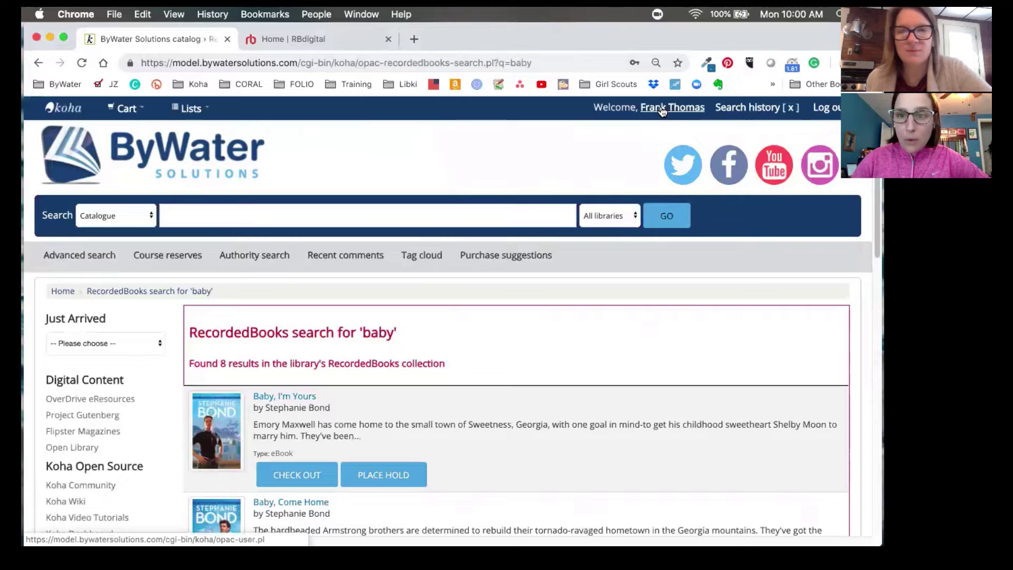
Check the RecordedBooks account for the Love Me Tonight checkout and its due date, plus the Baby, Don't Go hold
left_click(662, 108)
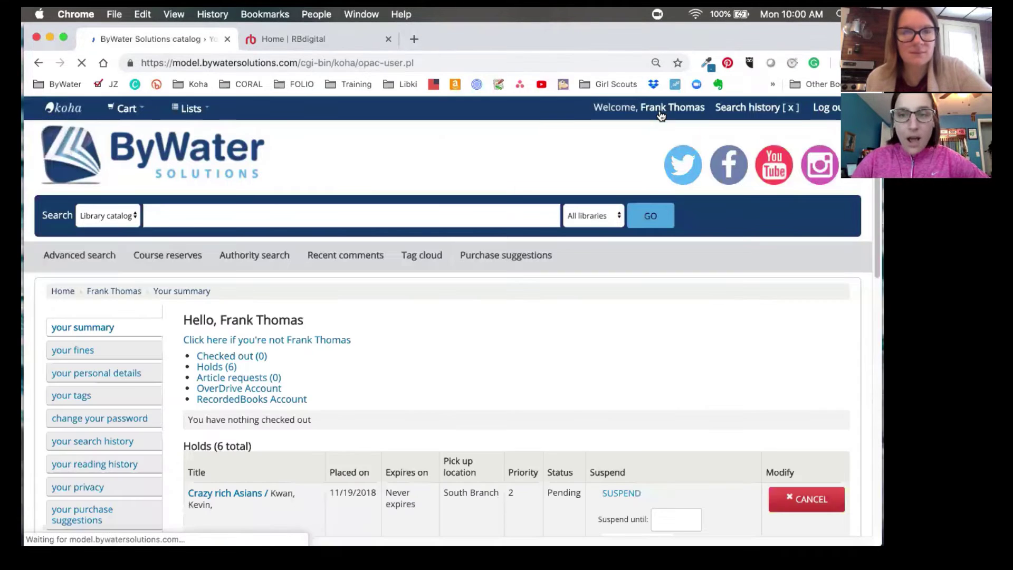
left_click(621, 372)
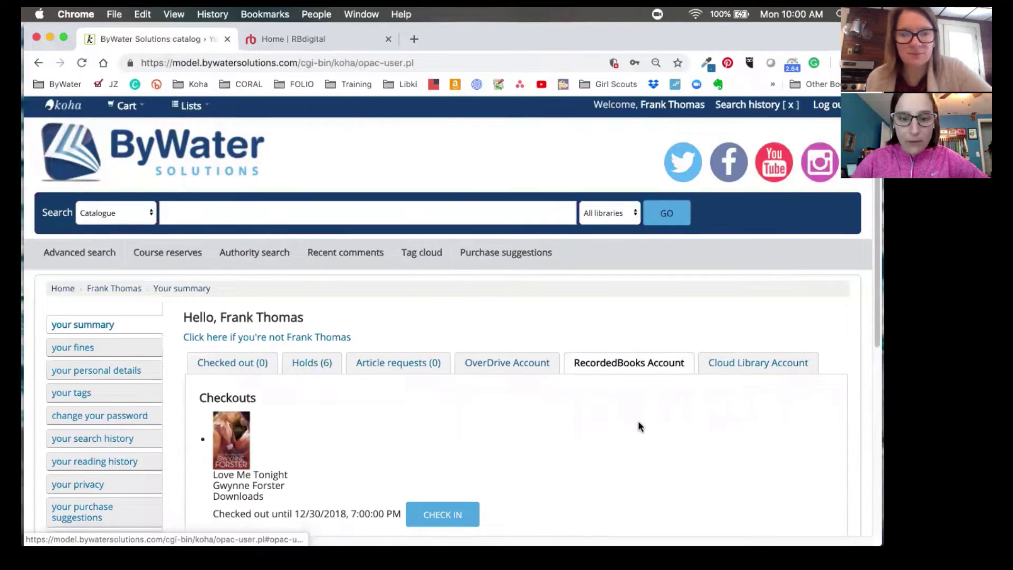
scroll(638, 425, "down", 5)
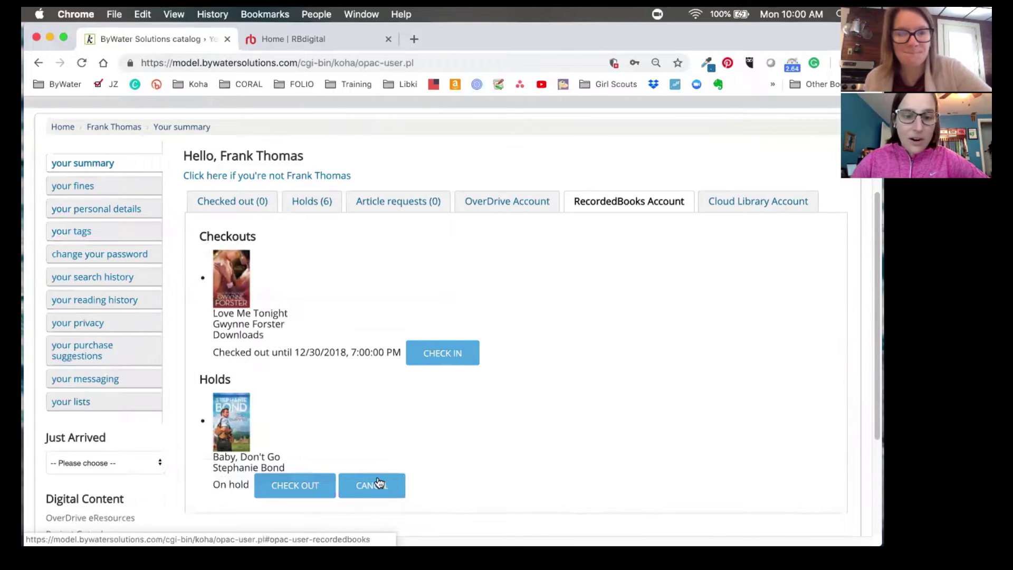
left_click(292, 489)
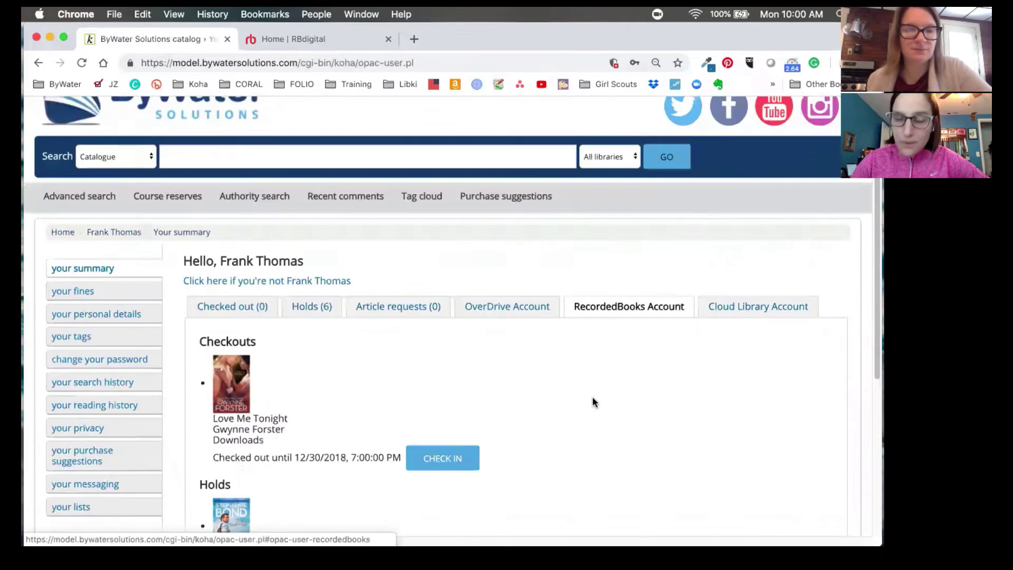
left_click(211, 217)
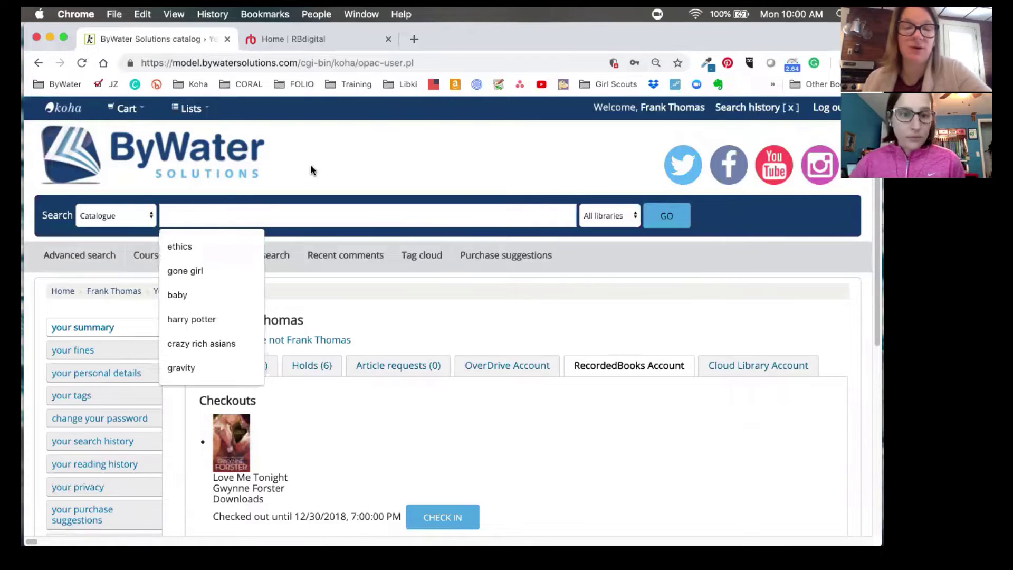
scroll(615, 445, "down", 6)
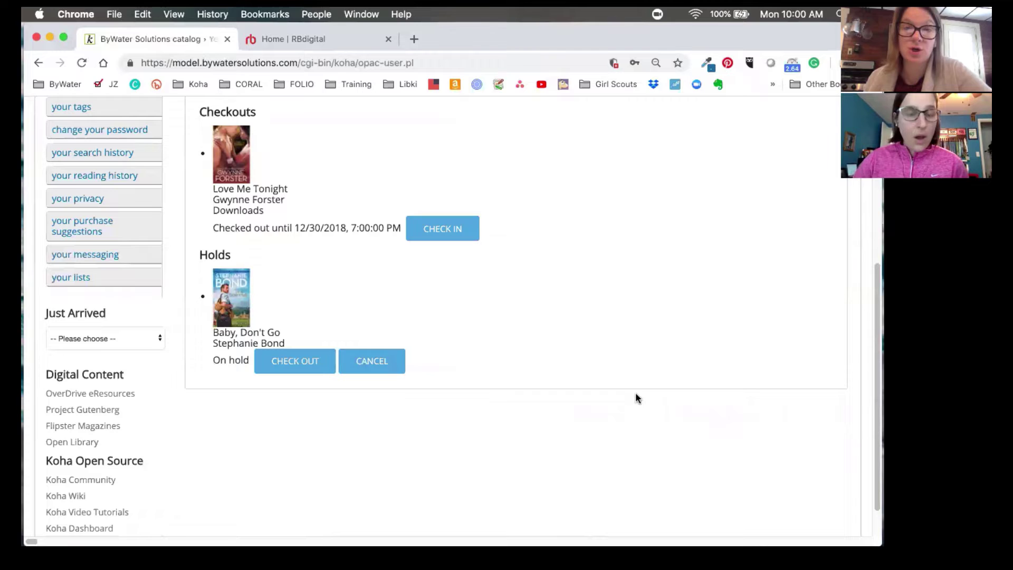
scroll(613, 386, "up", 2)
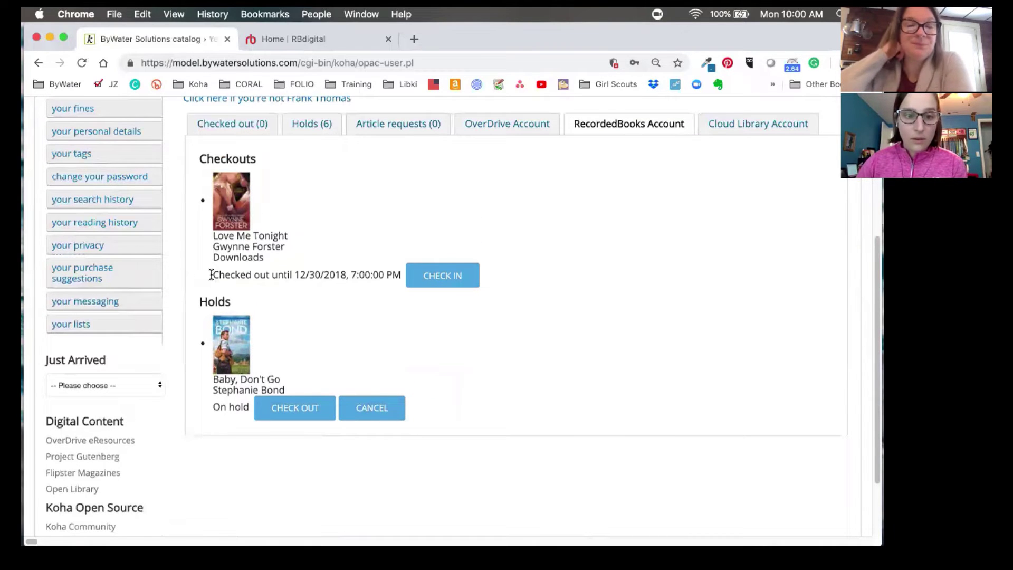
left_click_drag(211, 275, 349, 276)
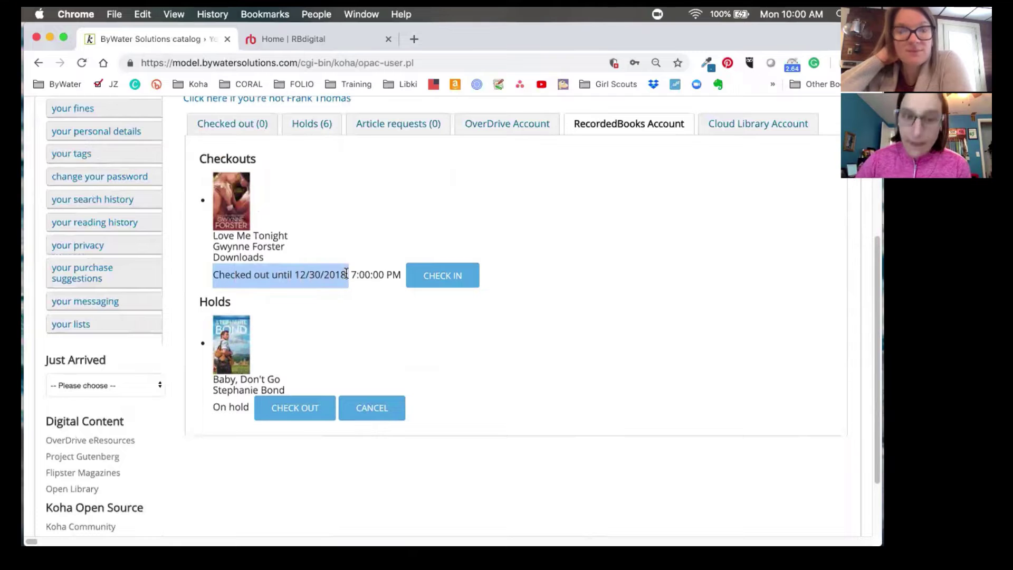
Check in the Love Me Tonight ebook and confirm the return
left_click(453, 281)
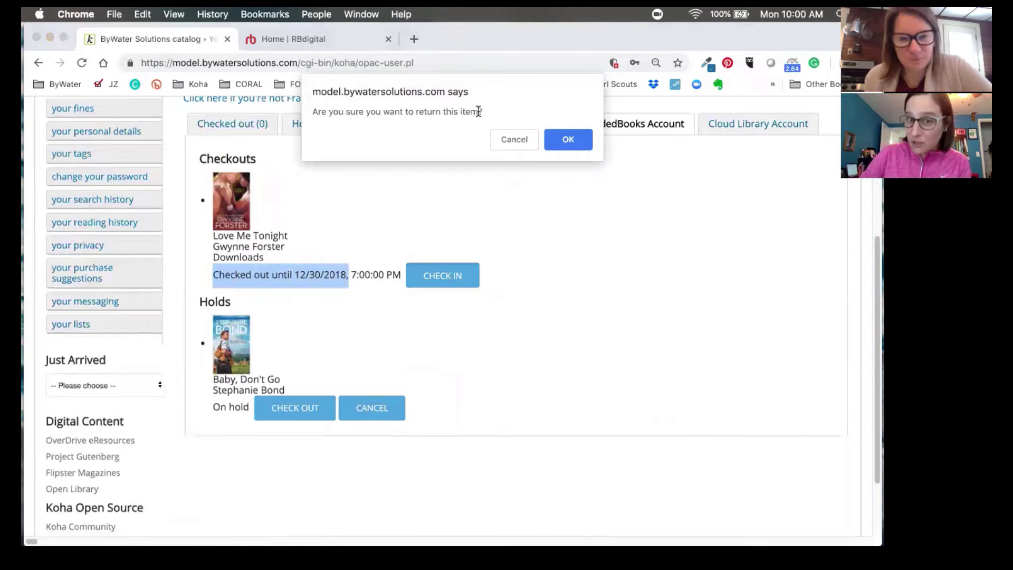
left_click(572, 140)
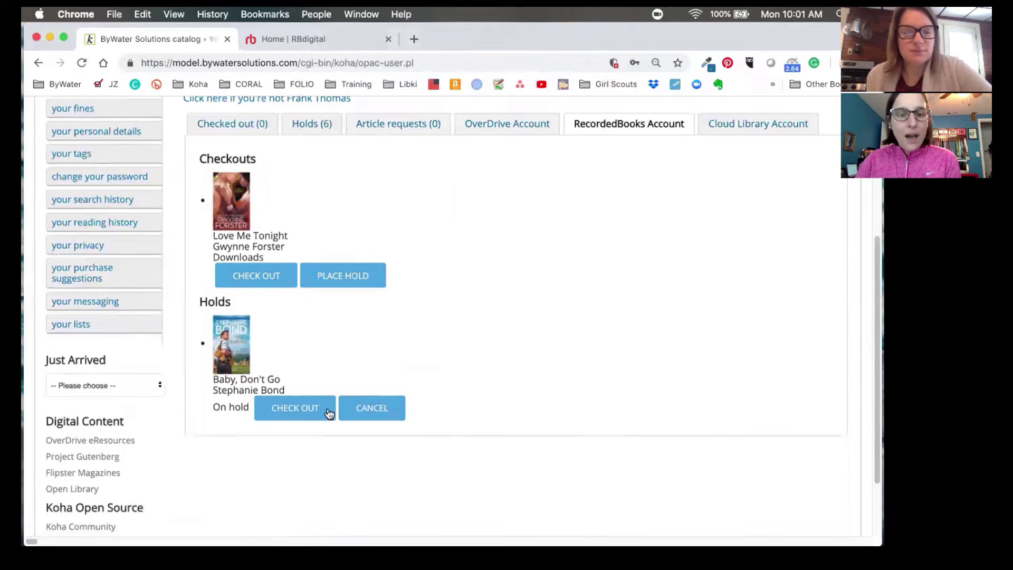
scroll(548, 438, "up", 5)
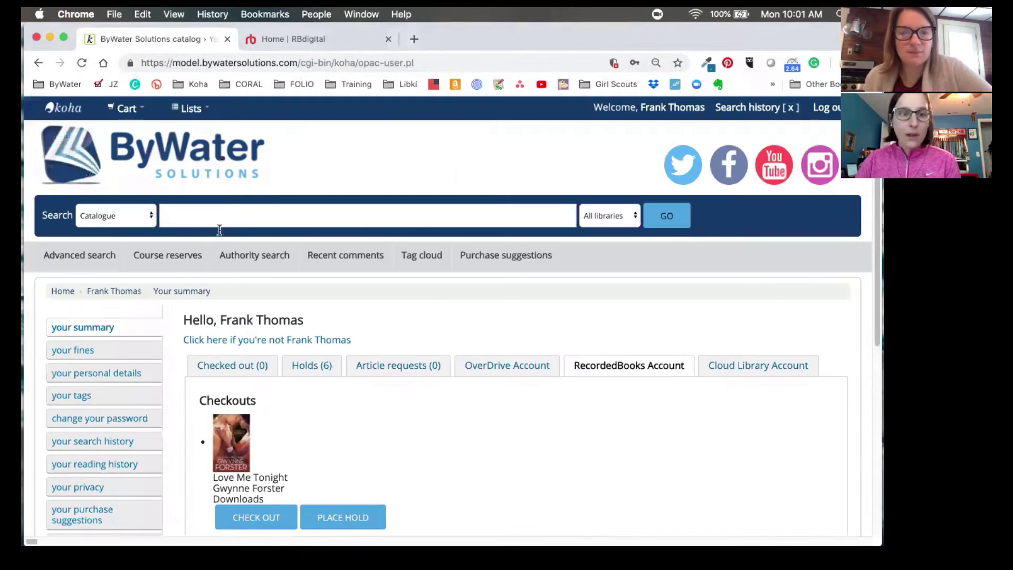
left_click(229, 214)
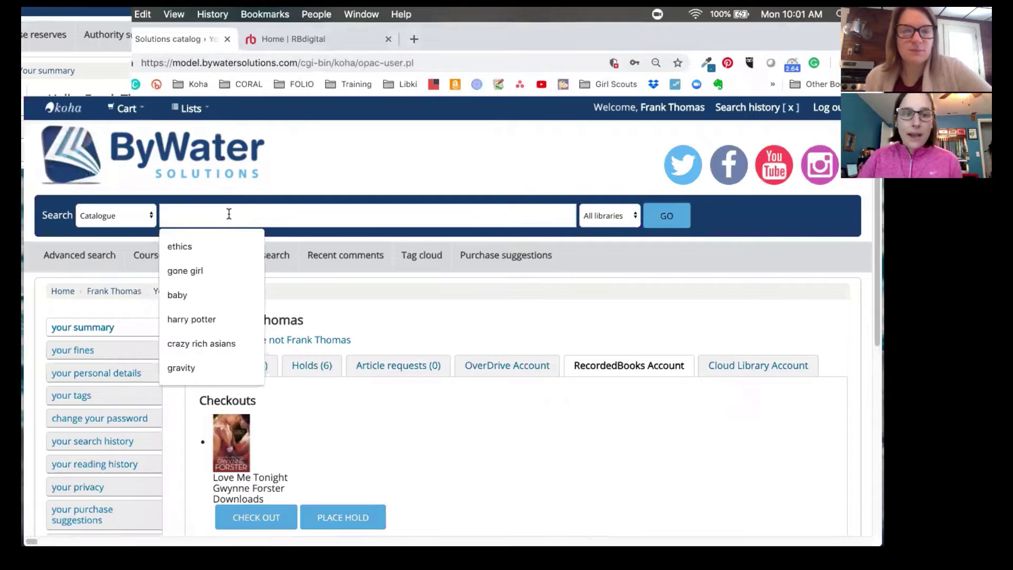
Rerun the 'baby' search and scroll its 8 RecordedBooks results down to The Secret Baby Bond
left_click(222, 295)
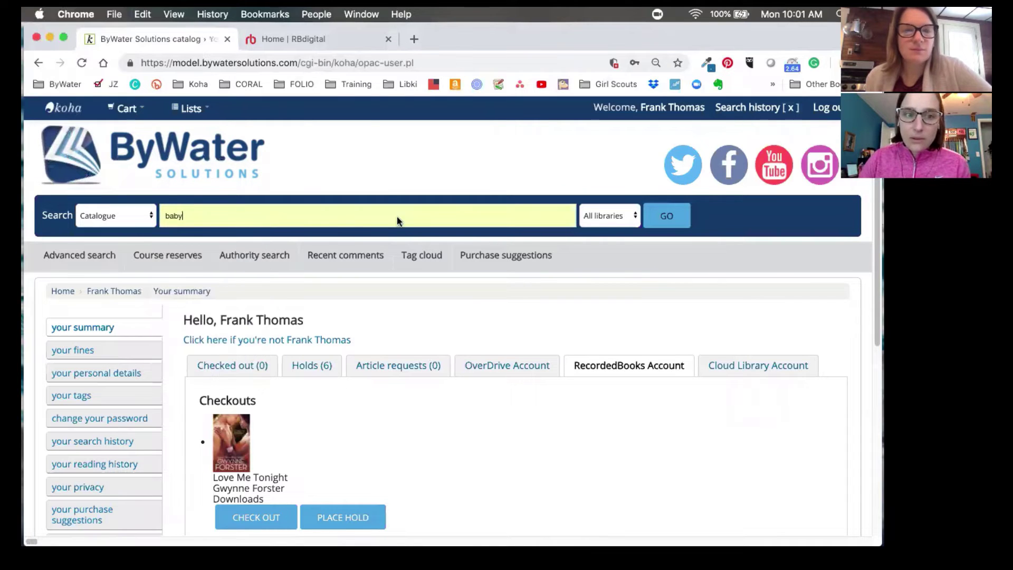
left_click(680, 221)
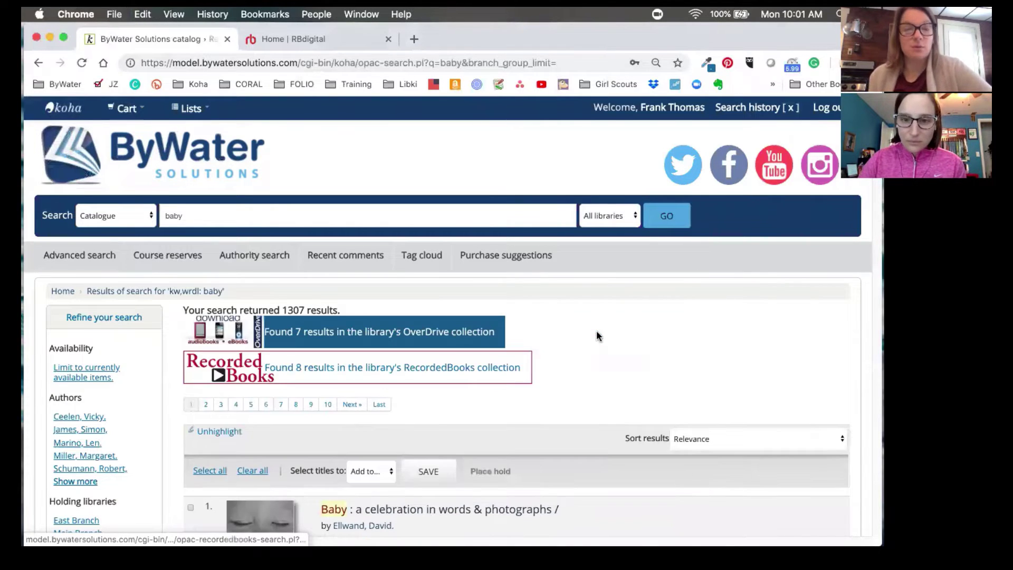
left_click(486, 368)
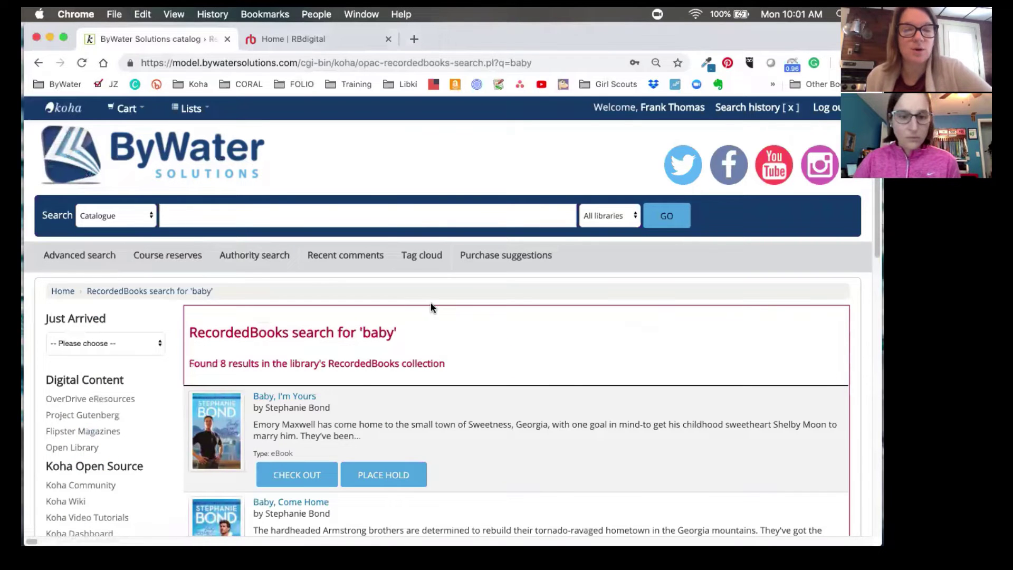
scroll(595, 443, "down", 1)
scroll(595, 443, "down", 5)
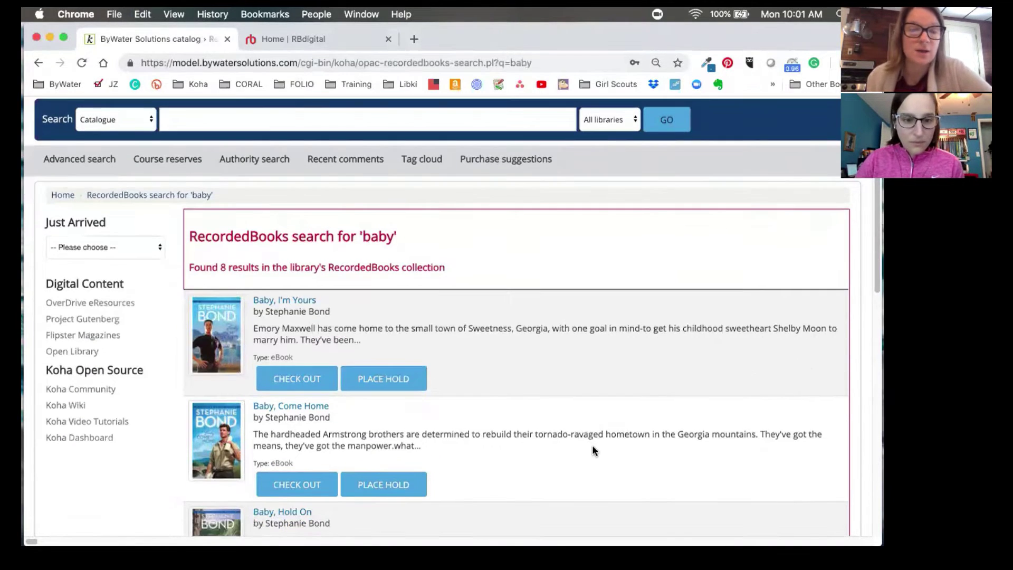
scroll(592, 446, "down", 6)
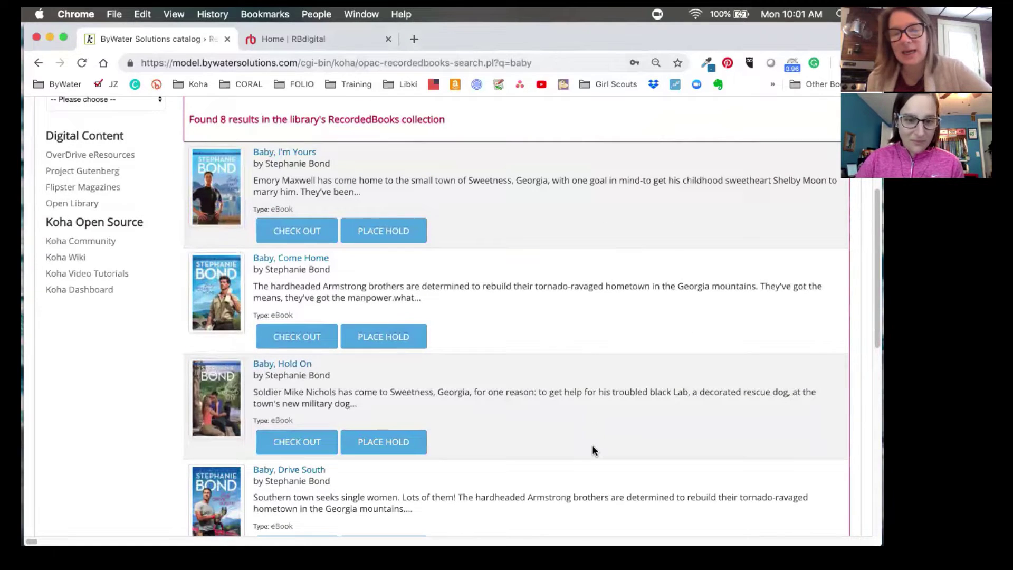
scroll(595, 450, "down", 8)
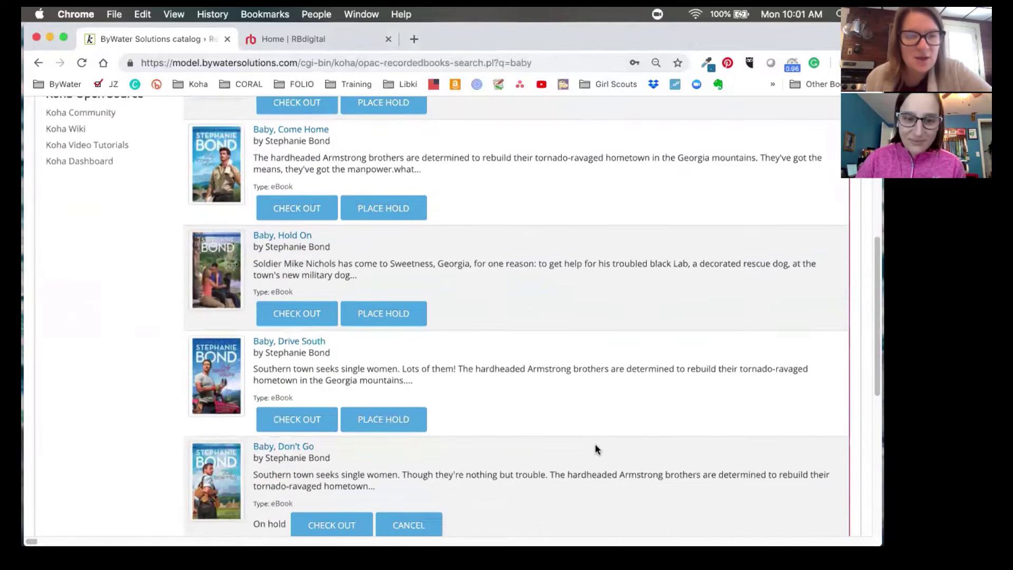
scroll(596, 448, "down", 4)
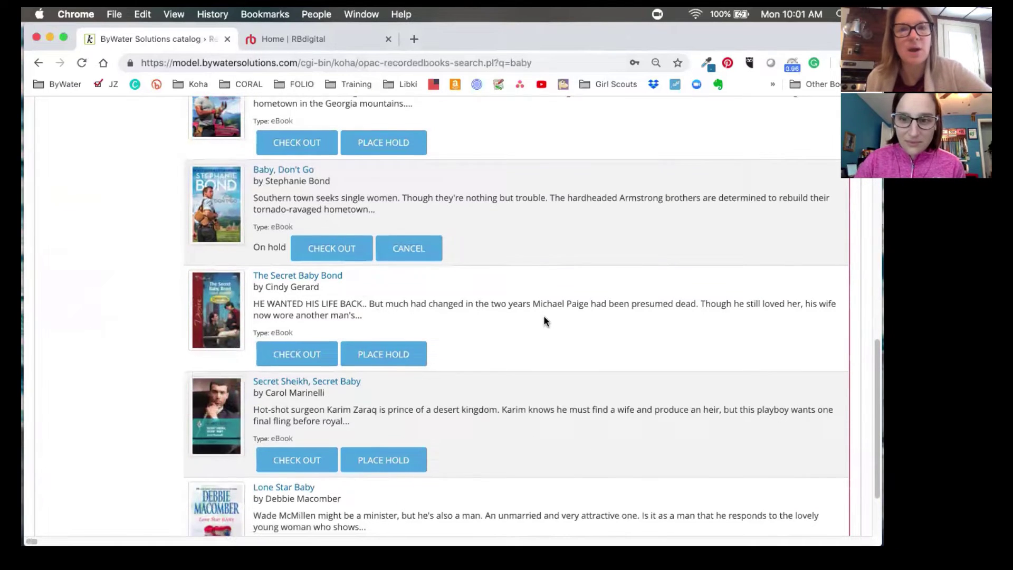
scroll(544, 317, "down", 1)
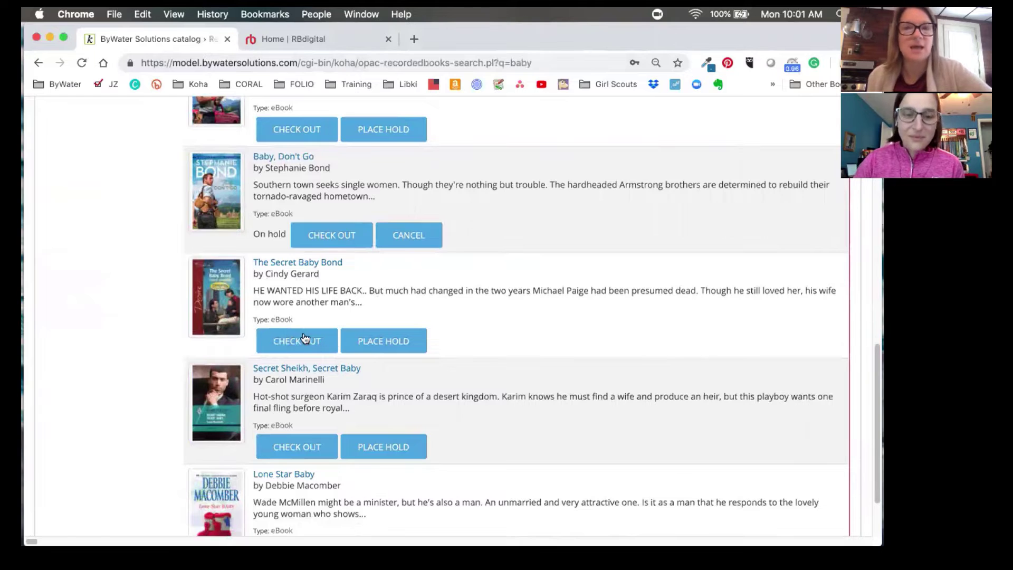
left_click_drag(252, 291, 379, 305)
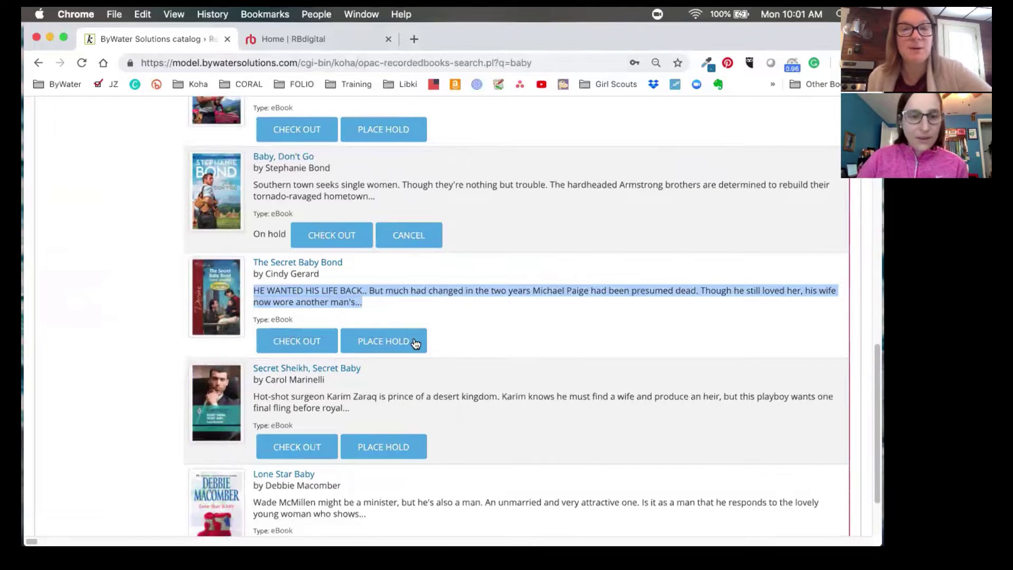
Check out The Secret Baby Bond ebook, due 12/30/2018 7:00 PM
left_click(300, 348)
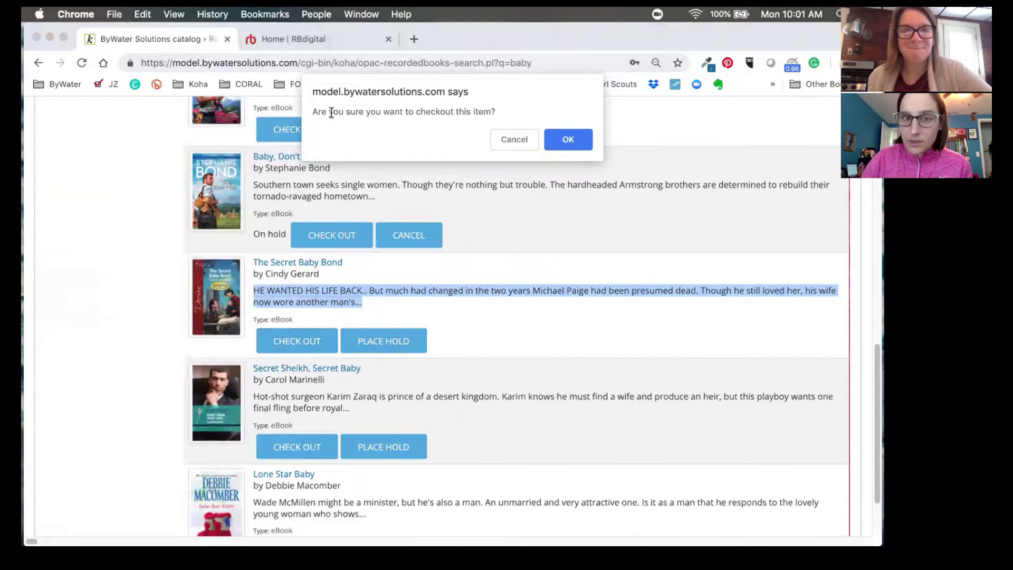
left_click_drag(312, 112, 507, 111)
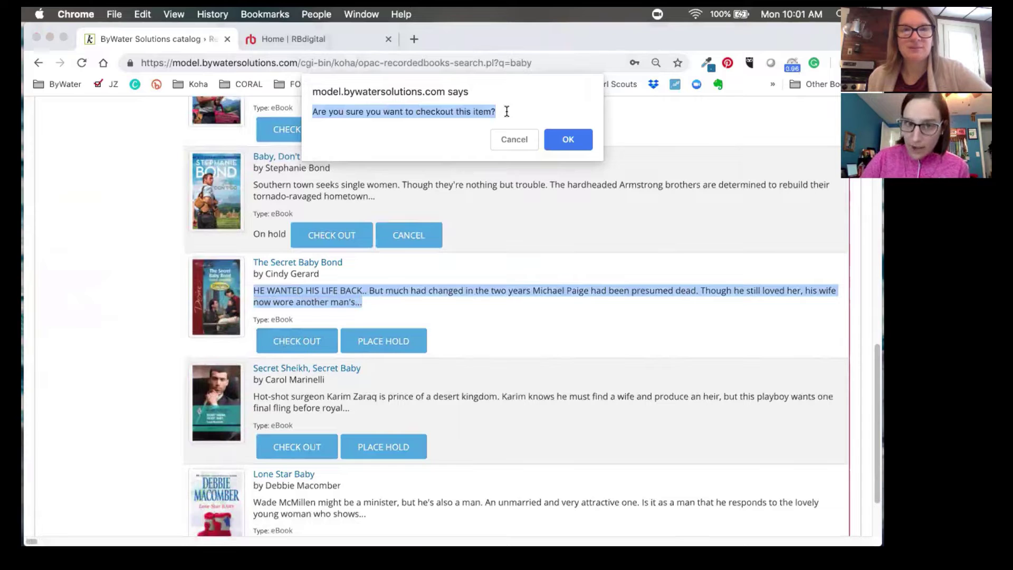
left_click(567, 140)
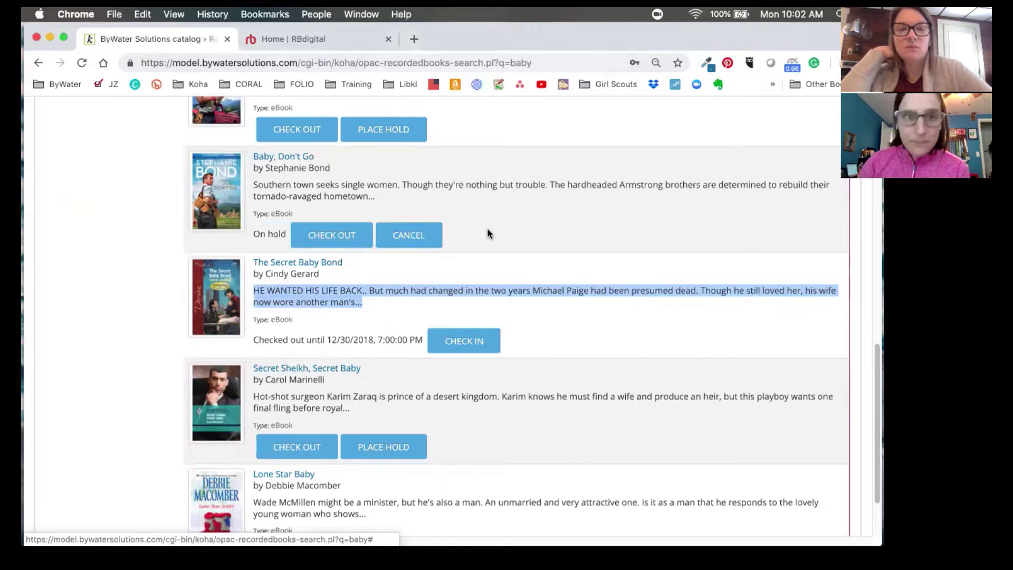
scroll(583, 276, "up", 5)
scroll(581, 287, "up", 5)
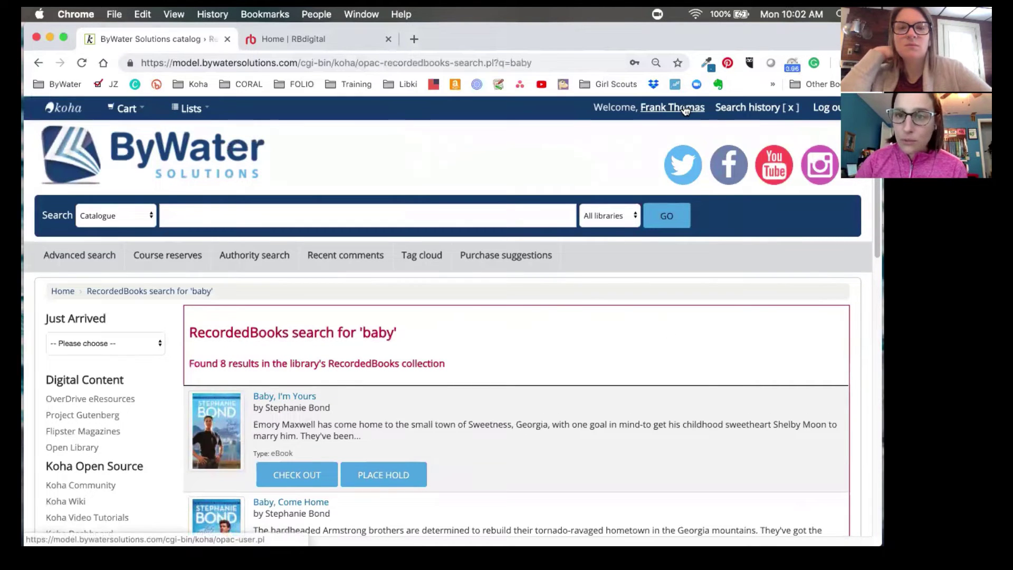
Review The Secret Baby Bond checkout and Baby, Don't Go hold, then go to the RBdigital site
left_click(685, 109)
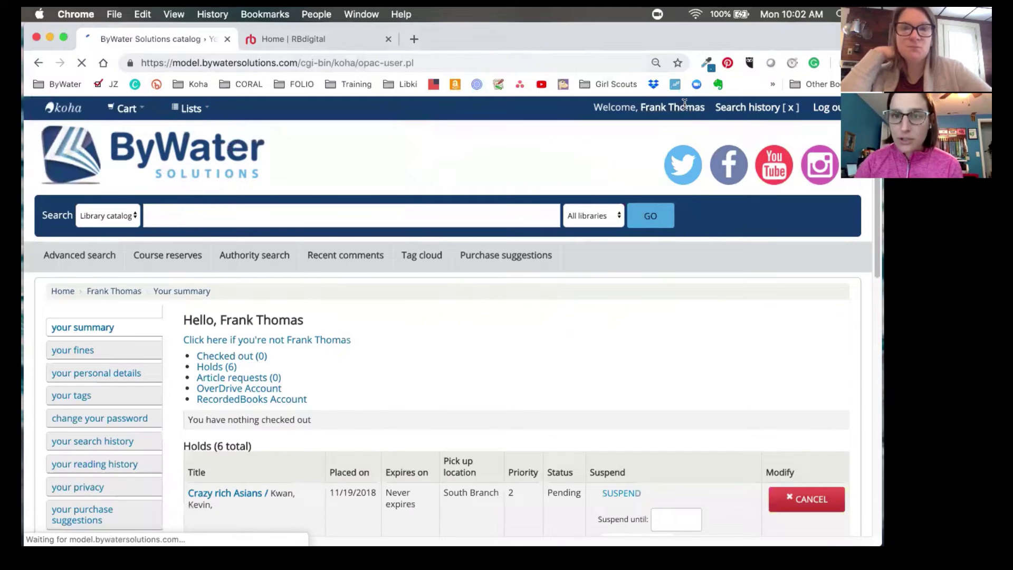
left_click(581, 362)
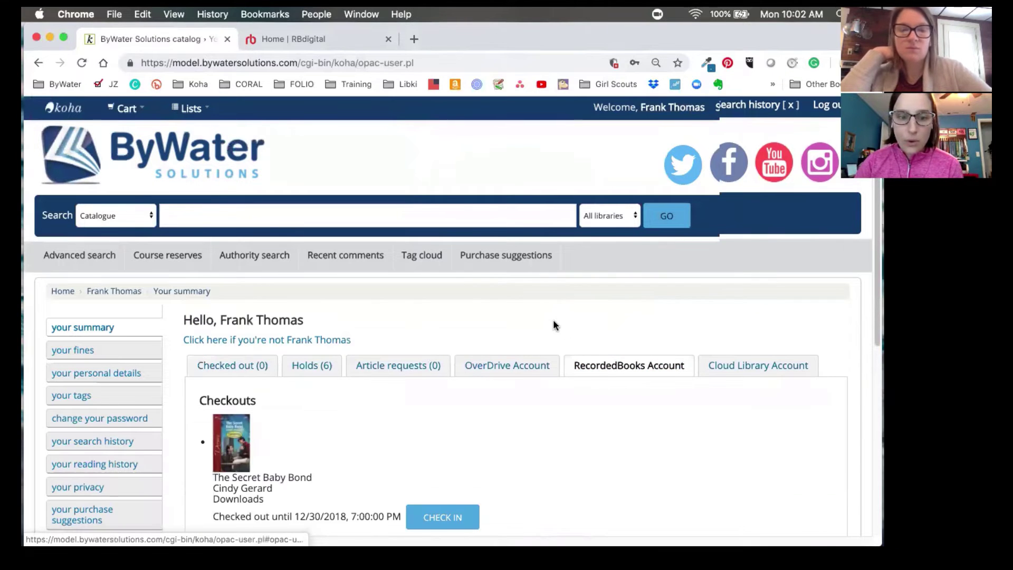
scroll(554, 343, "down", 3)
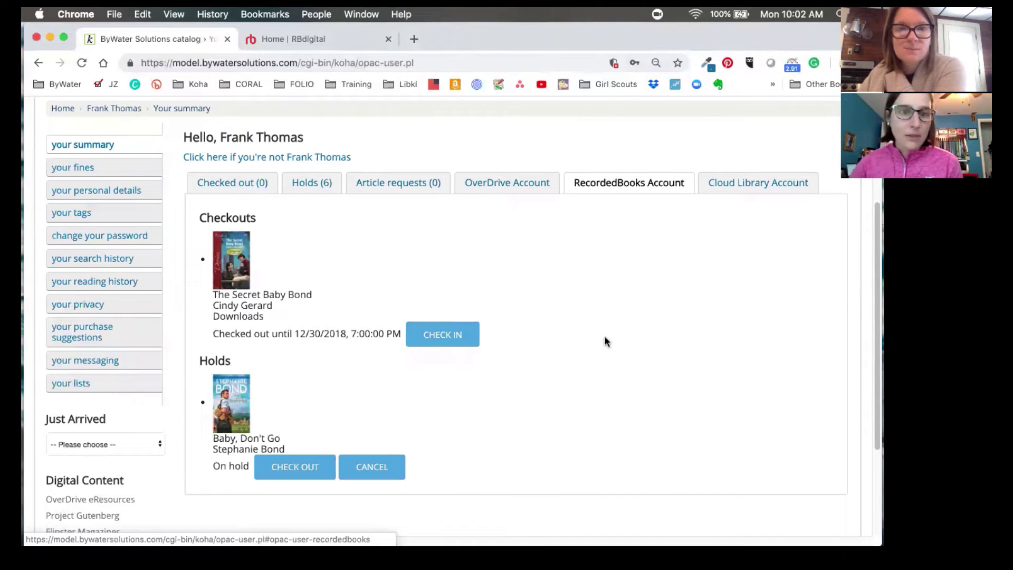
left_click(295, 40)
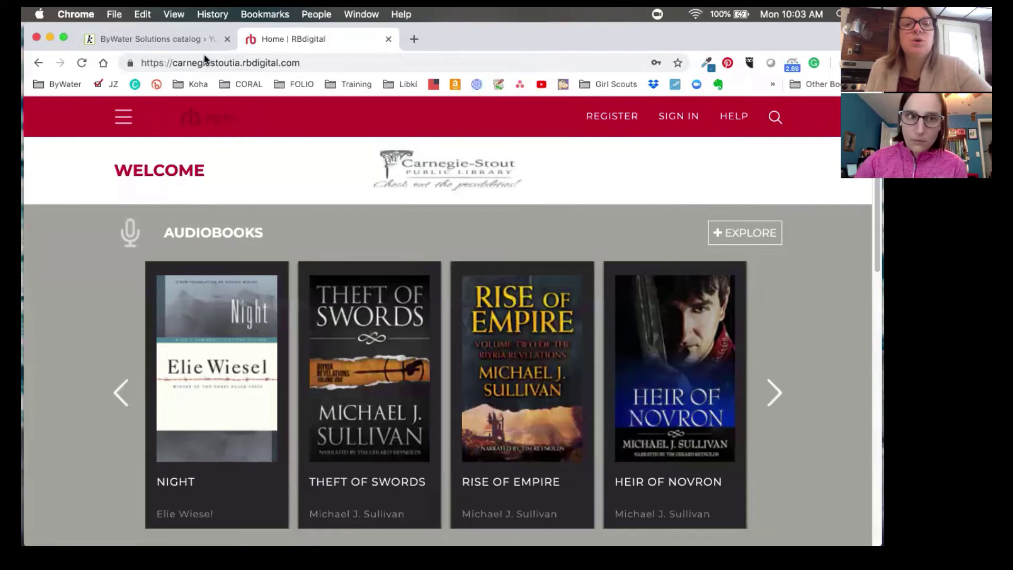
Go back to the Koha OPAC account page listing The Secret Baby Bond and Baby, Don't Go
left_click(173, 35)
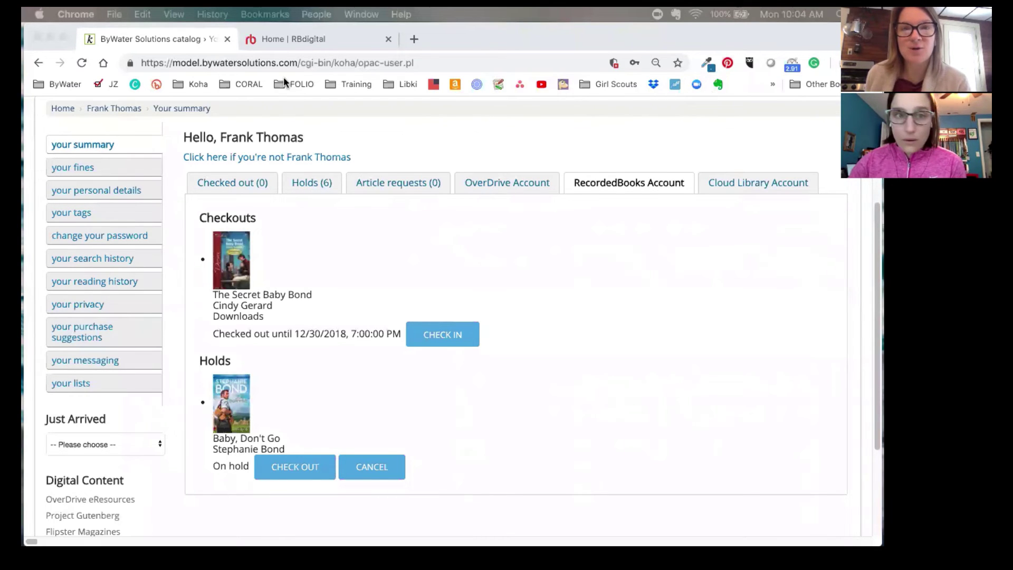
Open staff.model.bywatersolutions.com in a new tab and log in to the staff client
left_click(411, 40)
key("super+t")
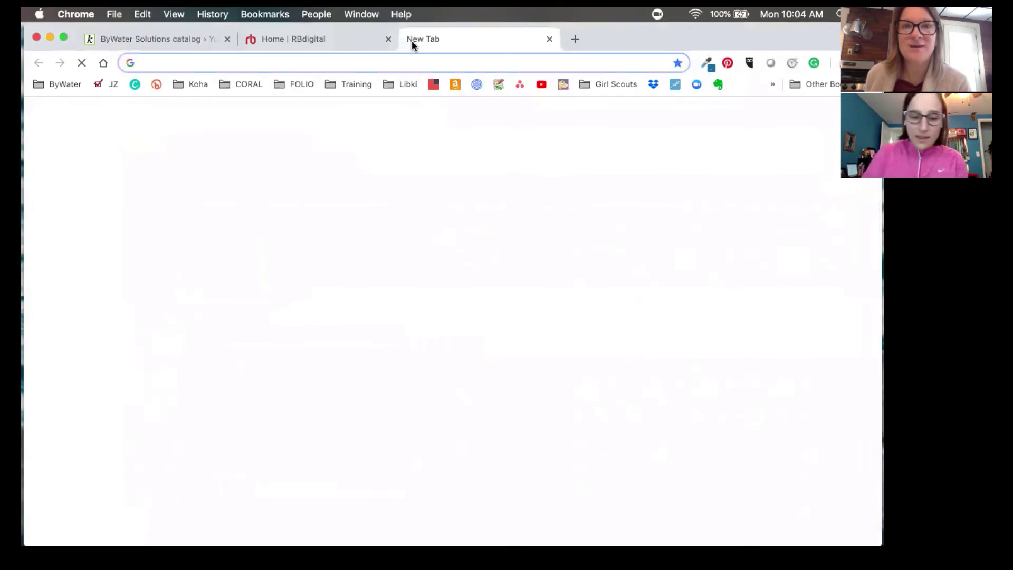
type("staff.model.bywatersolutions.com")
key("Return")
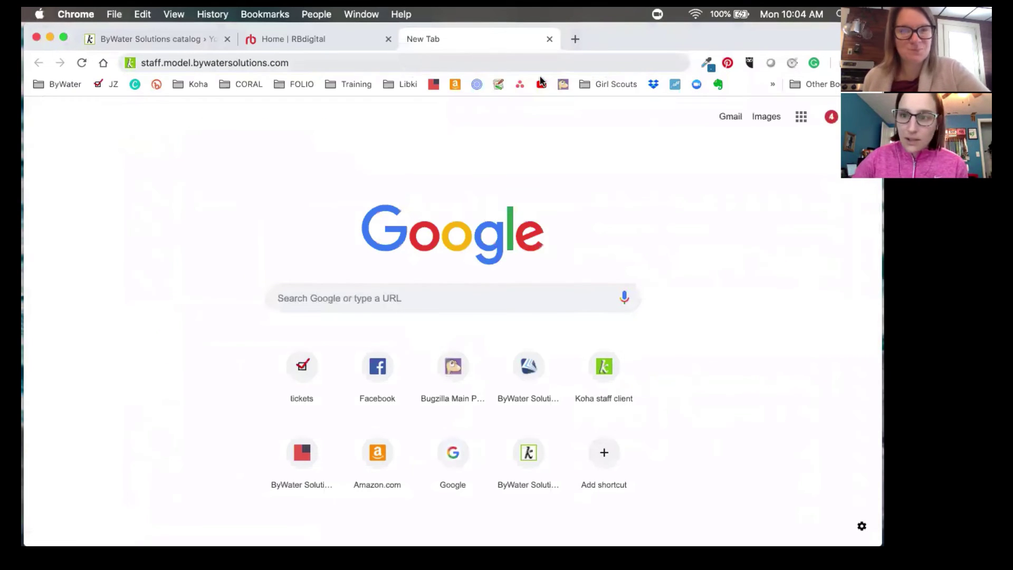
key("Tab")
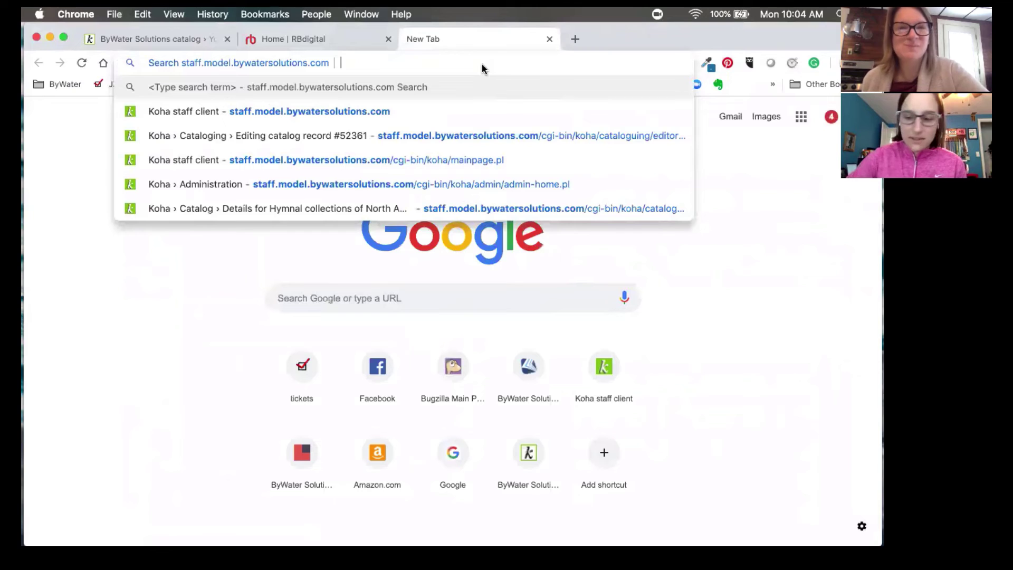
key("BackSpace")
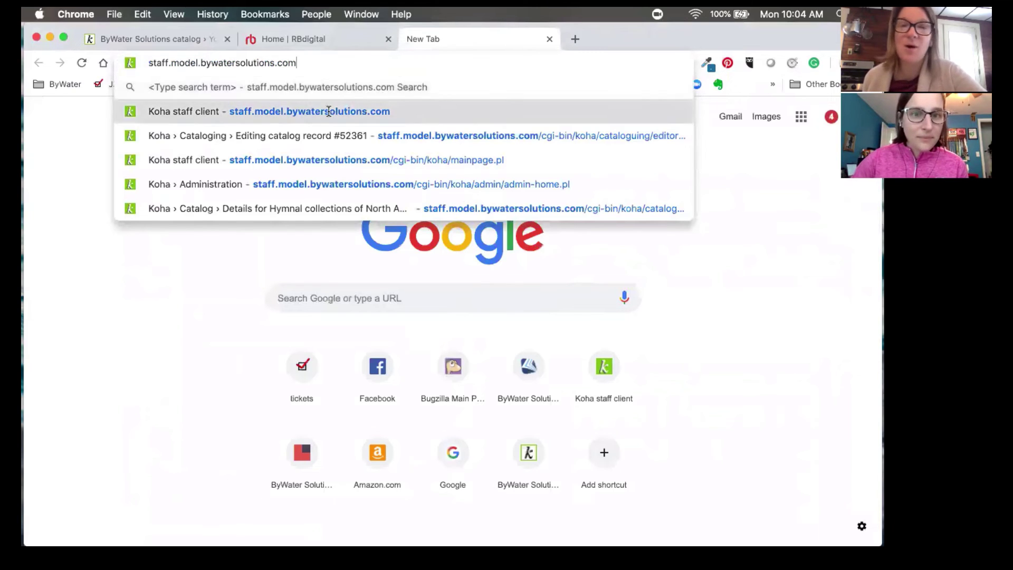
left_click(328, 111)
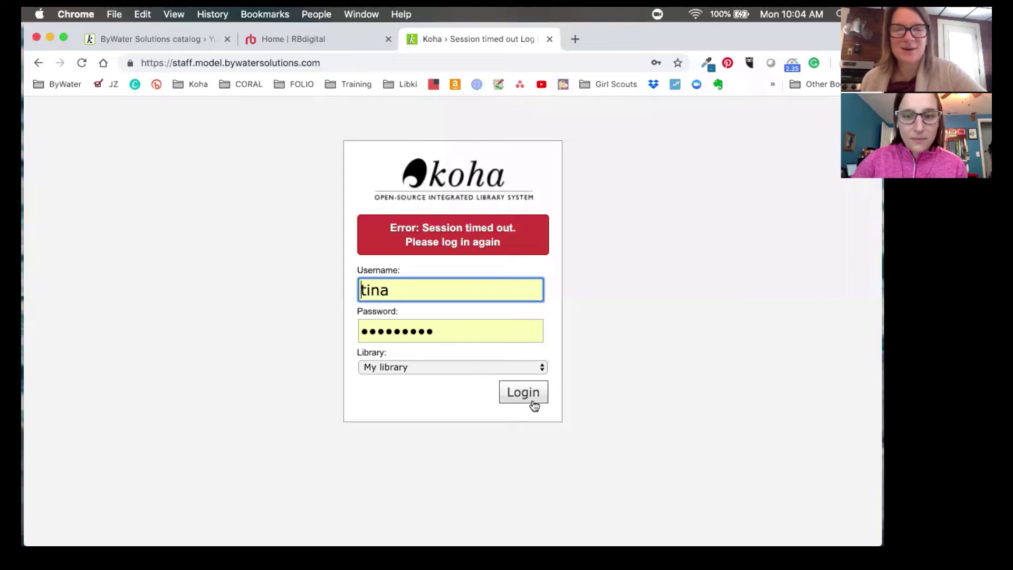
left_click(533, 402)
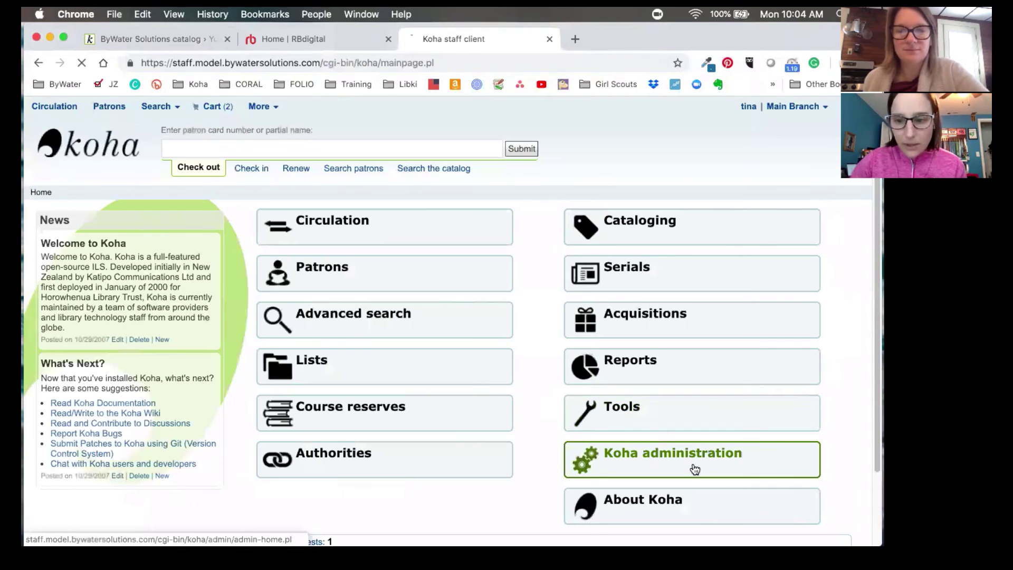
Go to Koha administration > Global system preferences > Enhanced content
left_click(694, 469)
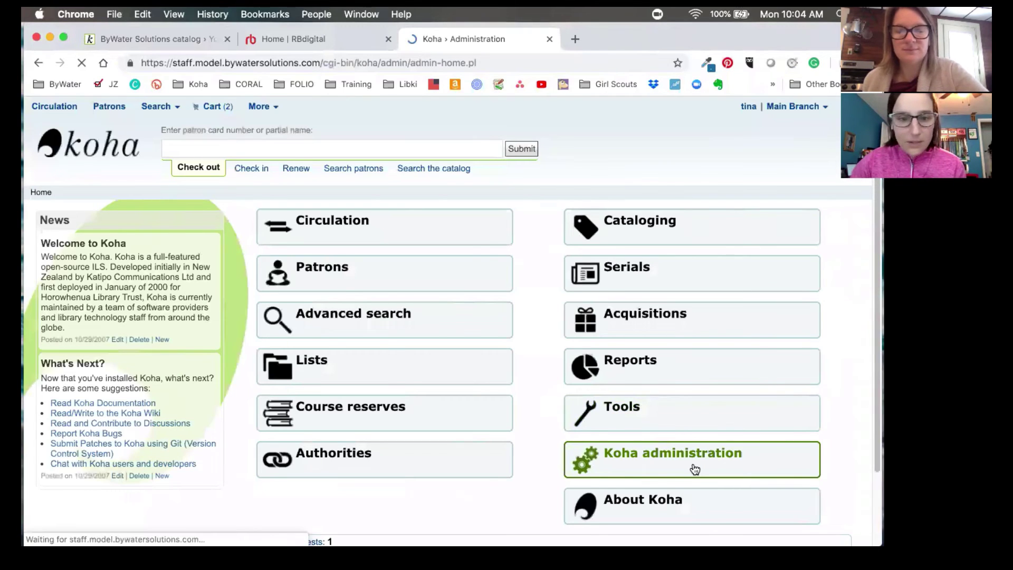
left_click(293, 259)
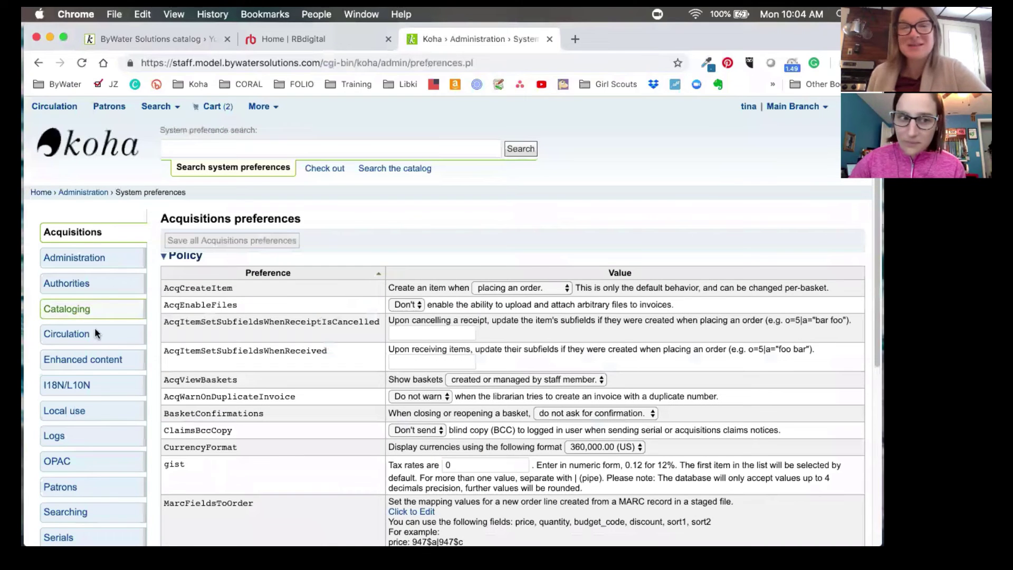
left_click(94, 364)
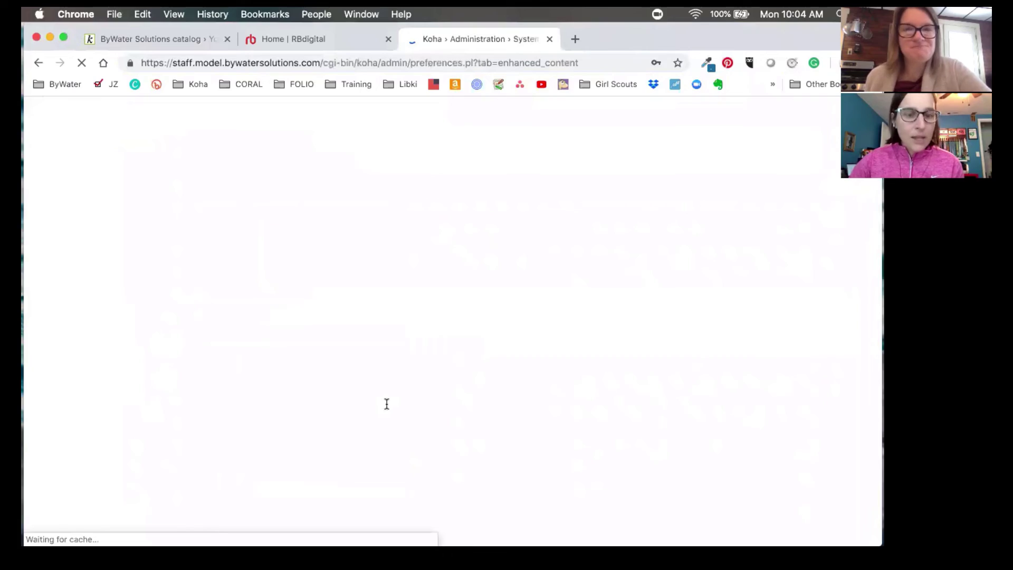
Inspect the RecordedBooksClientSecret, domain and library ID 1800 preferences, then return to the Carnegie-Stout RBdigital site
scroll(385, 406, "down", 10)
scroll(385, 408, "down", 13)
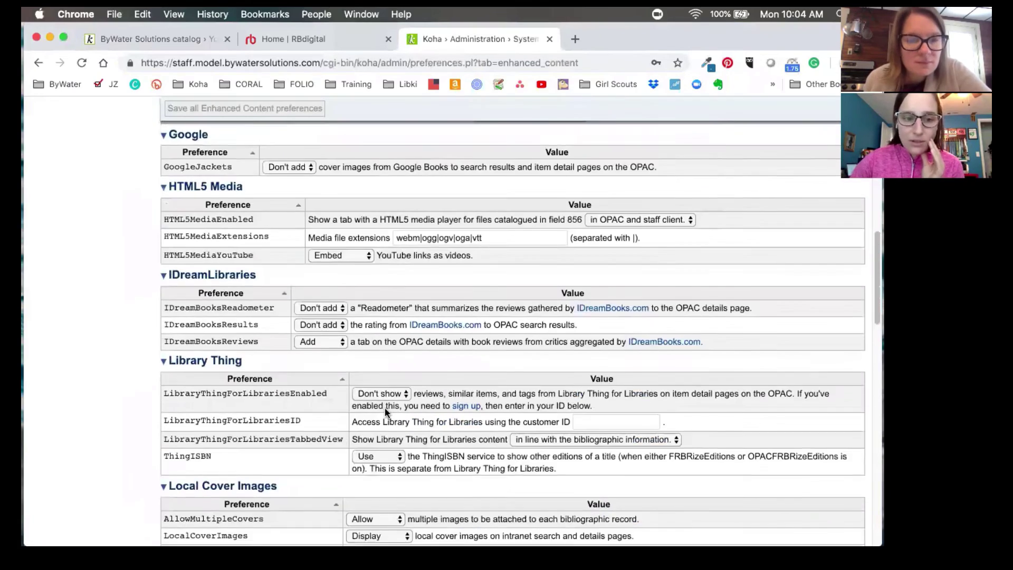
scroll(385, 410, "down", 4)
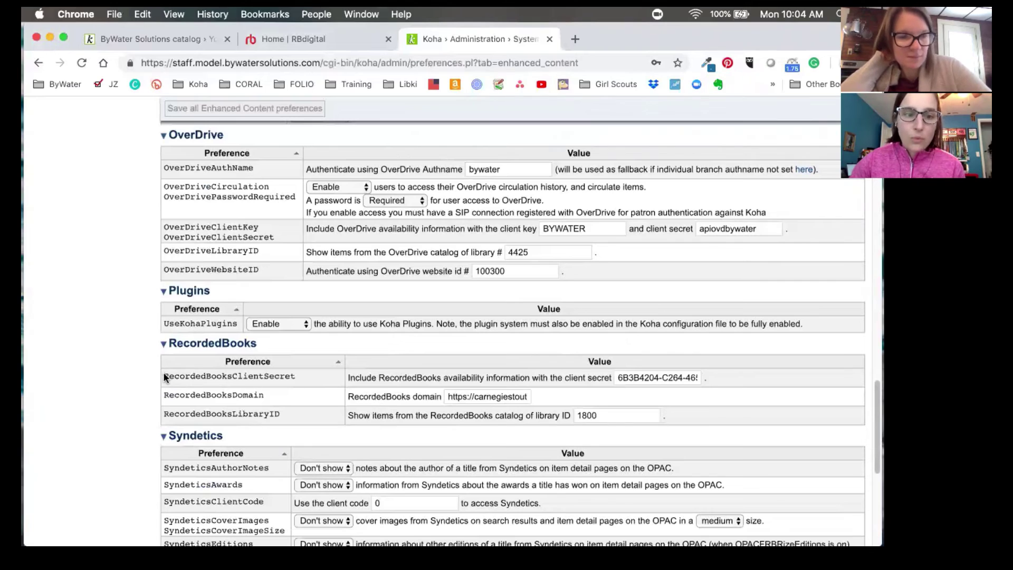
left_click_drag(163, 378, 602, 431)
left_click(785, 404)
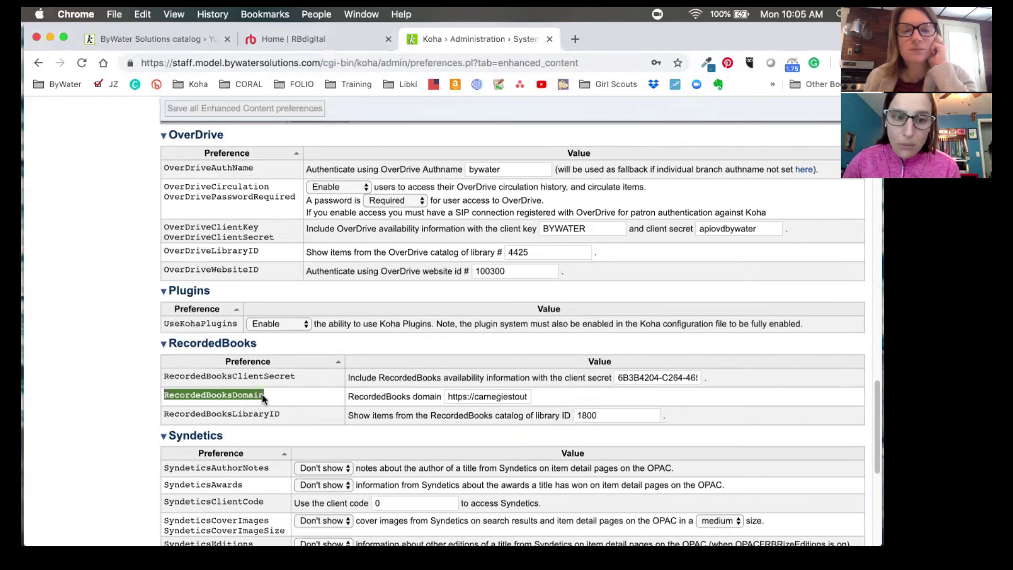
left_click(318, 42)
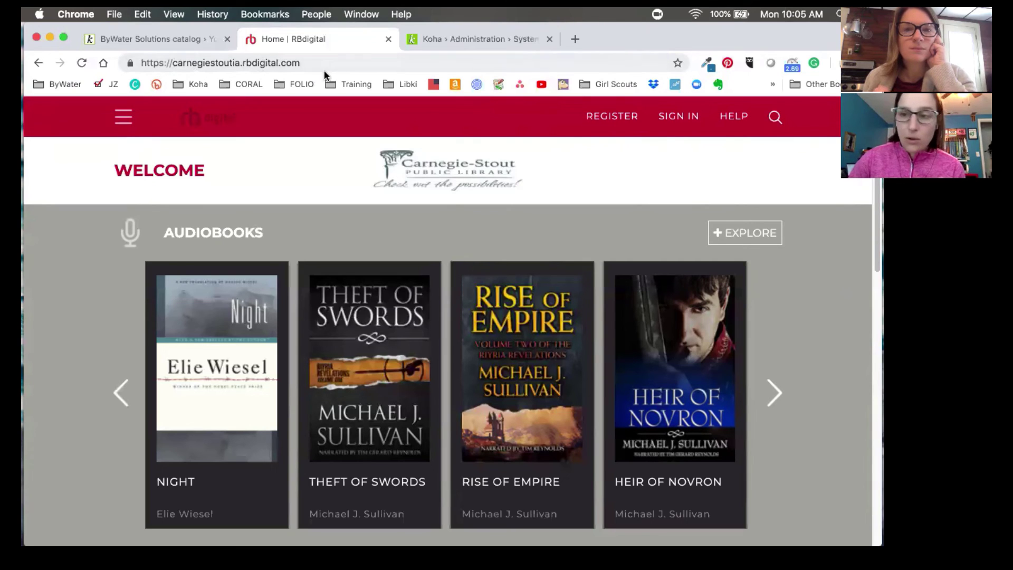
Recheck the Koha RecordedBooks preferences, then return to the patron's account showing The Secret Baby Bond checked out
left_click(159, 40)
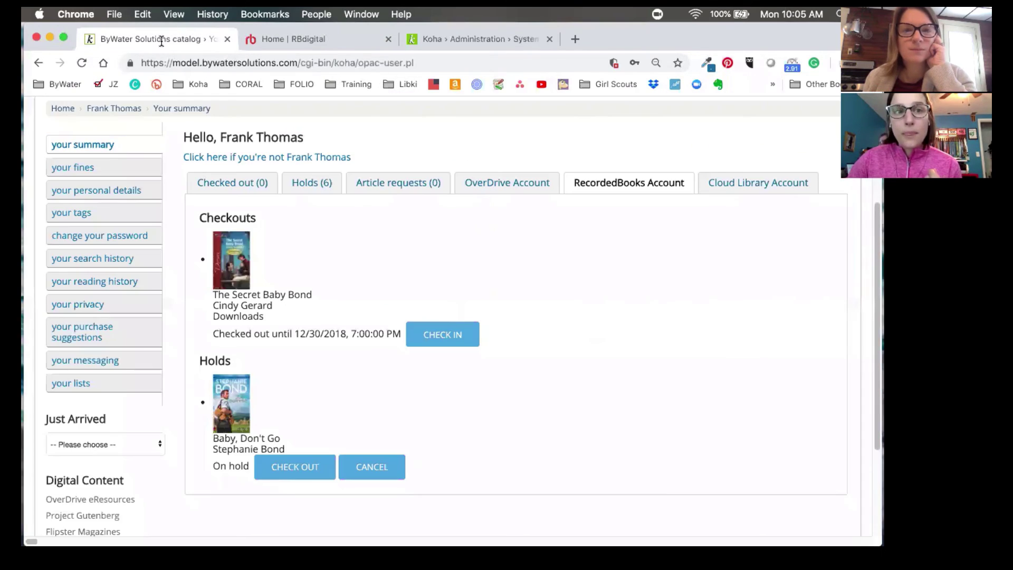
left_click(487, 43)
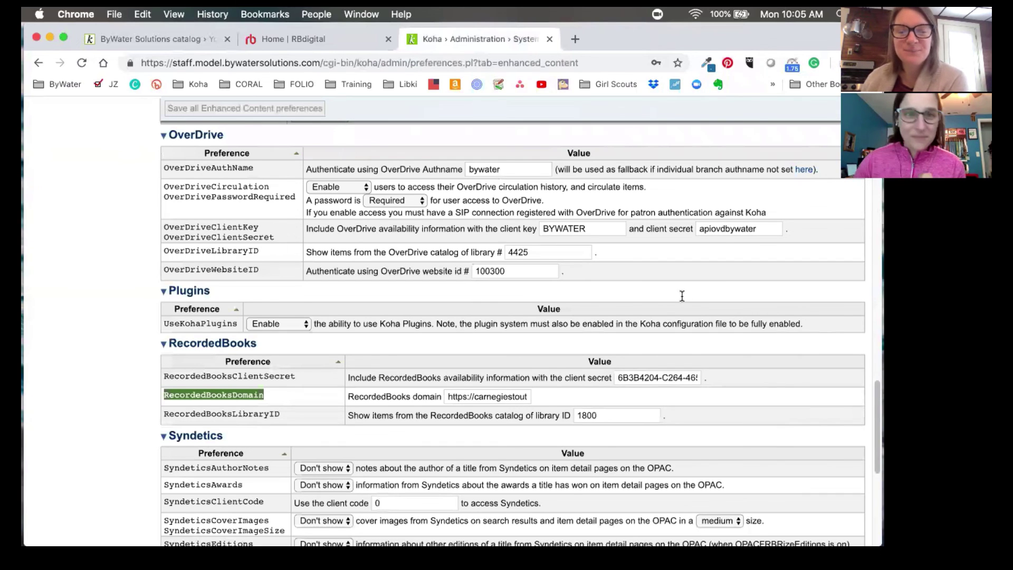
left_click(167, 40)
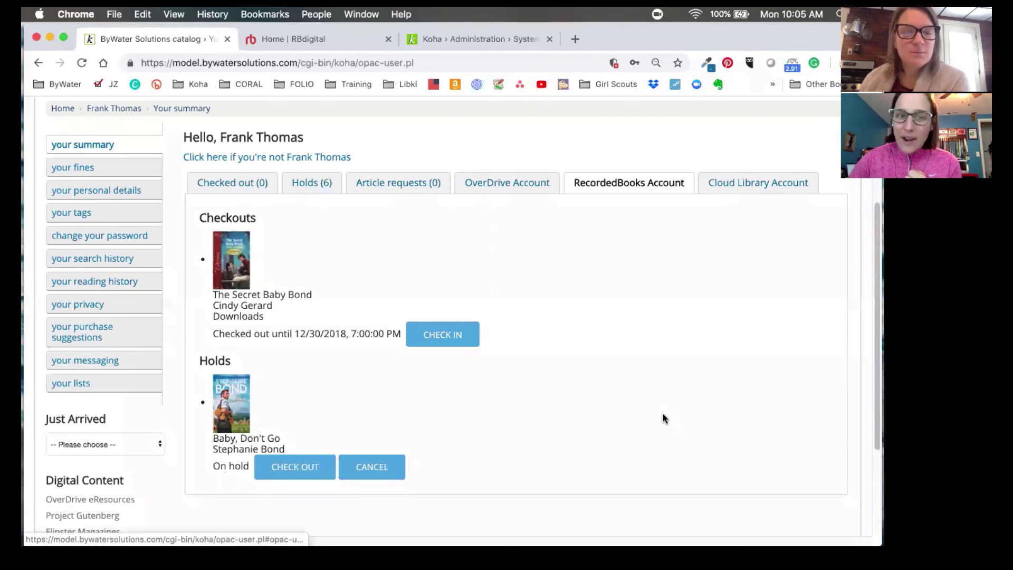
scroll(663, 418, "up", 4)
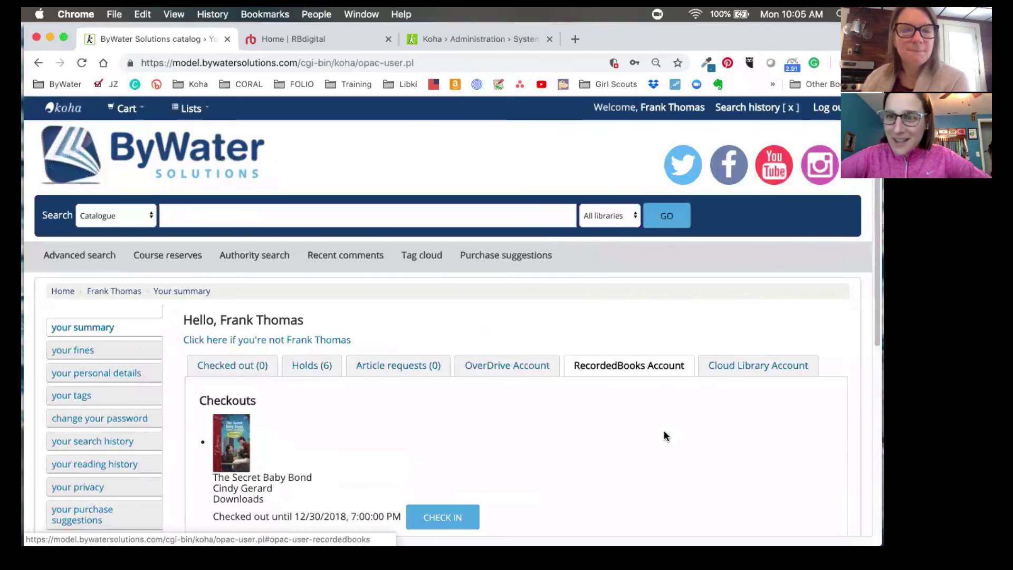